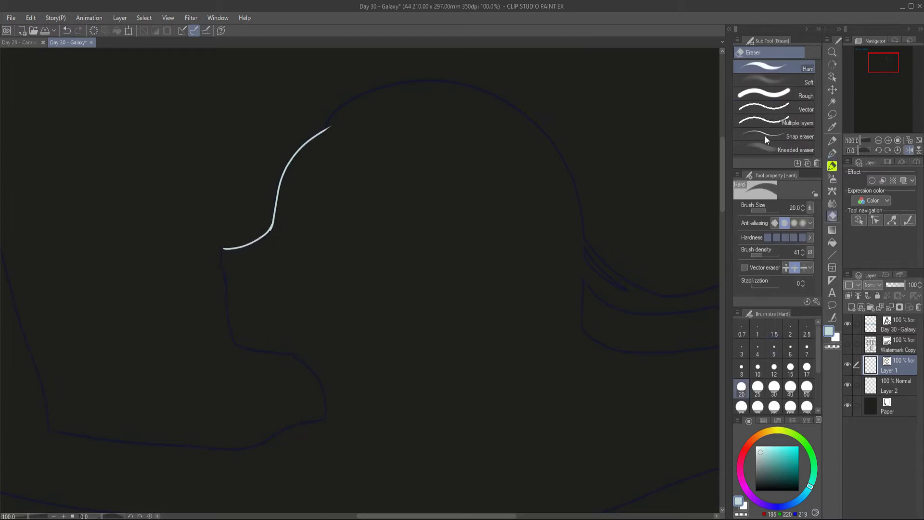
Step: Trace the face profile from the nose down through the lips, chin and neck toward the shoulder with the size 5 G-pen
{"action": "left_click", "coordinate": [95, 31]}
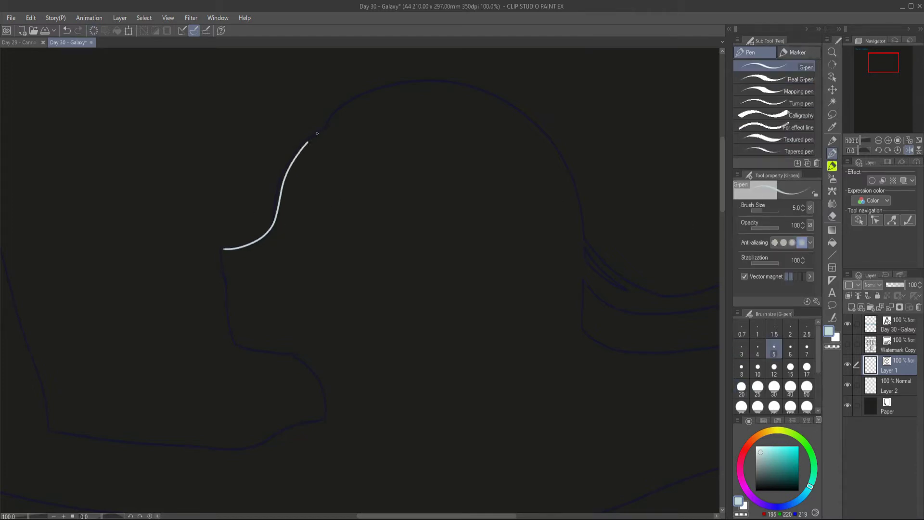
{"action": "key", "text": "ctrl+z"}
{"action": "left_click_drag", "start_coordinate": [222, 249], "coordinate": [230, 284]}
{"action": "key", "text": "e"}
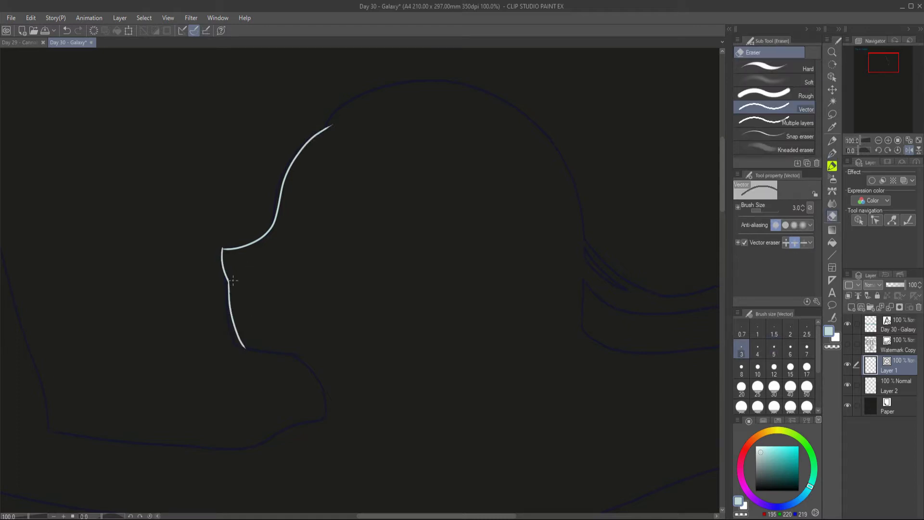
{"action": "key", "text": "p"}
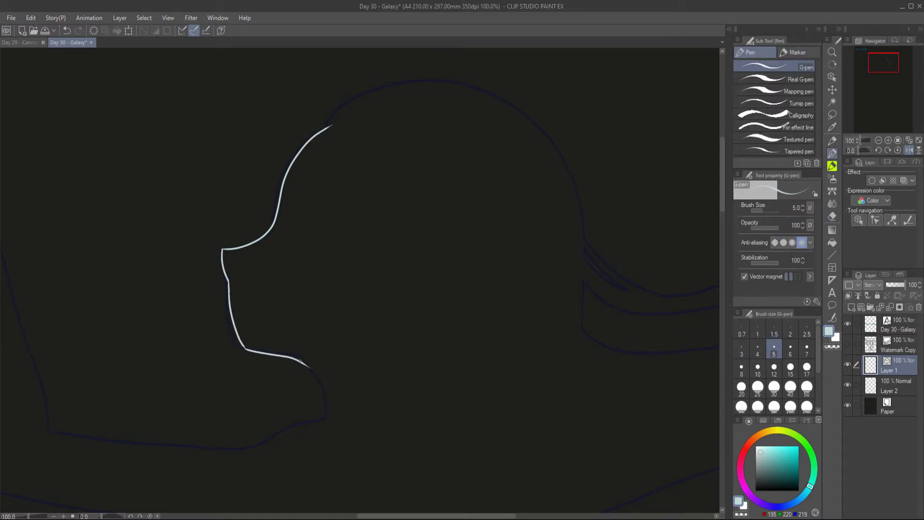
{"action": "left_click_drag", "start_coordinate": [725, 214], "coordinate": [724, 244]}
{"action": "left_click", "coordinate": [907, 150]}
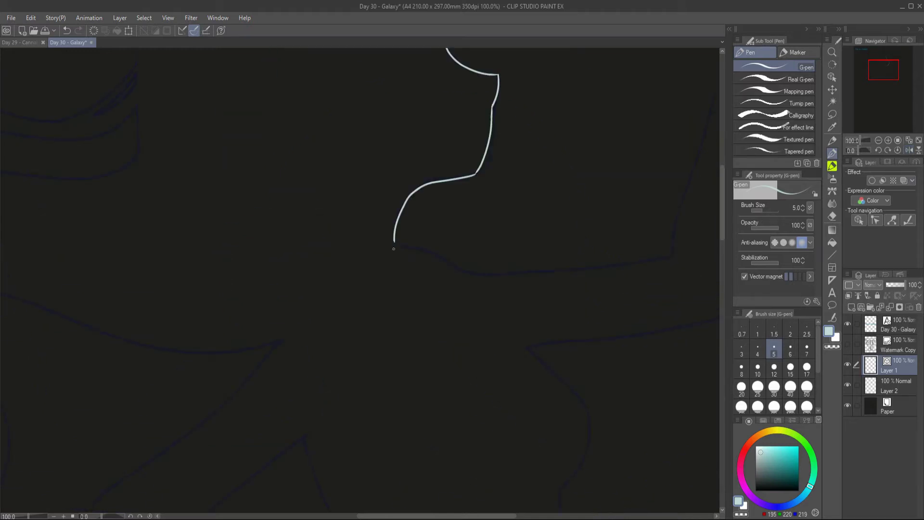
{"action": "mouse_move", "coordinate": [469, 272]}
{"action": "left_mouse_down"}
{"action": "mouse_move", "coordinate": [672, 256]}
{"action": "mouse_move", "coordinate": [421, 367]}
{"action": "mouse_move", "coordinate": [373, 398]}
{"action": "mouse_move", "coordinate": [432, 185]}
{"action": "left_mouse_up"}
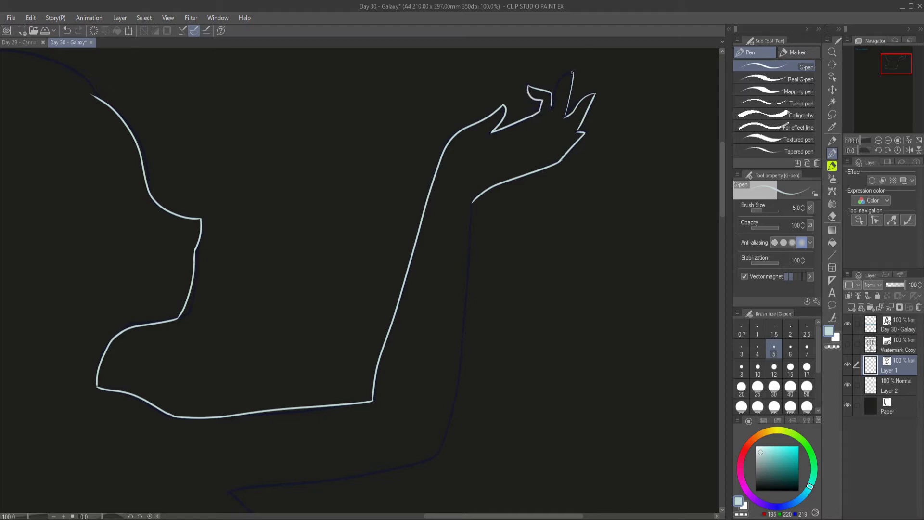
Step: Redraw the bent finger of the raised hand and trim its stray lines with the vector eraser
{"action": "left_click_drag", "start_coordinate": [554, 109], "coordinate": [545, 115]}
{"action": "key", "text": "ctrl+z"}
{"action": "key", "text": "ctrl+y"}
{"action": "key", "text": "e"}
{"action": "left_click_drag", "start_coordinate": [539, 115], "coordinate": [552, 100]}
{"action": "key", "text": "p"}
{"action": "left_click", "coordinate": [909, 150]}
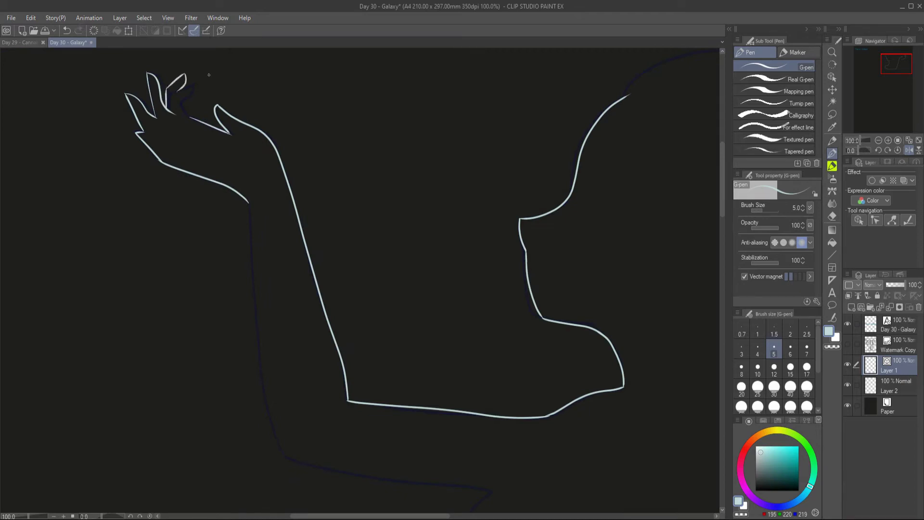
Step: Clean up the raised hand's finger lines with the vector eraser and the Connect vector line tool
{"action": "key", "text": "h"}
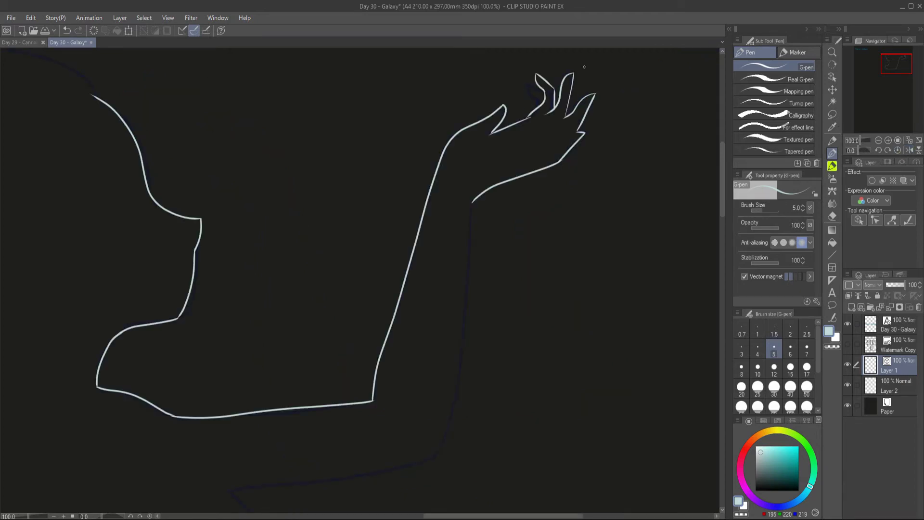
{"action": "key", "text": "e"}
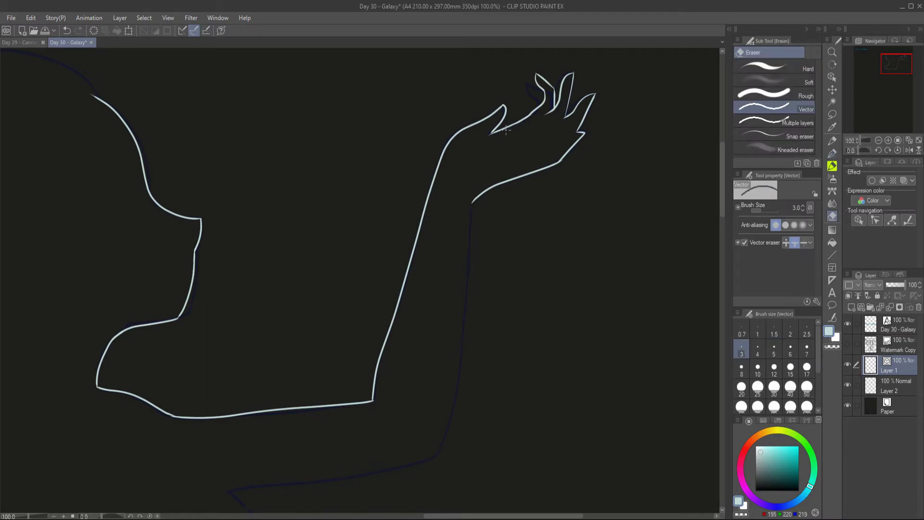
{"action": "key", "text": "p"}
{"action": "key", "text": "e"}
{"action": "key", "text": "y"}
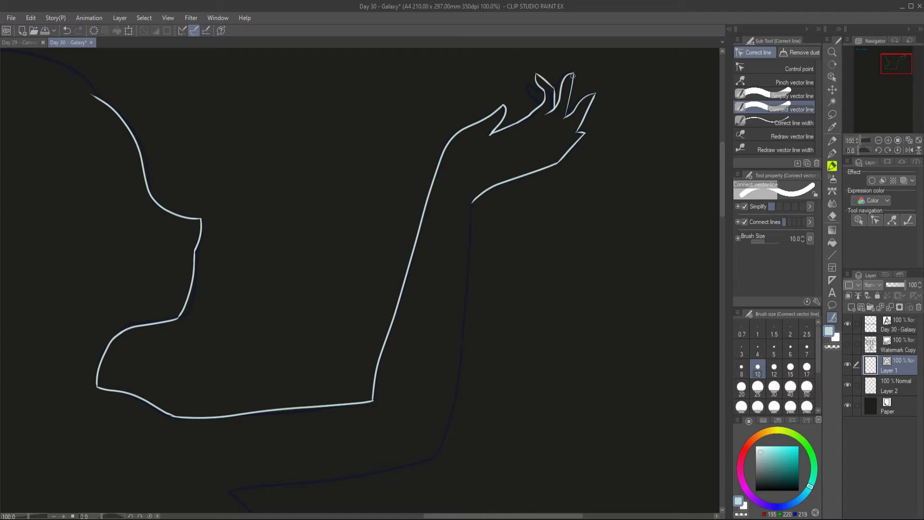
{"action": "key", "text": "e"}
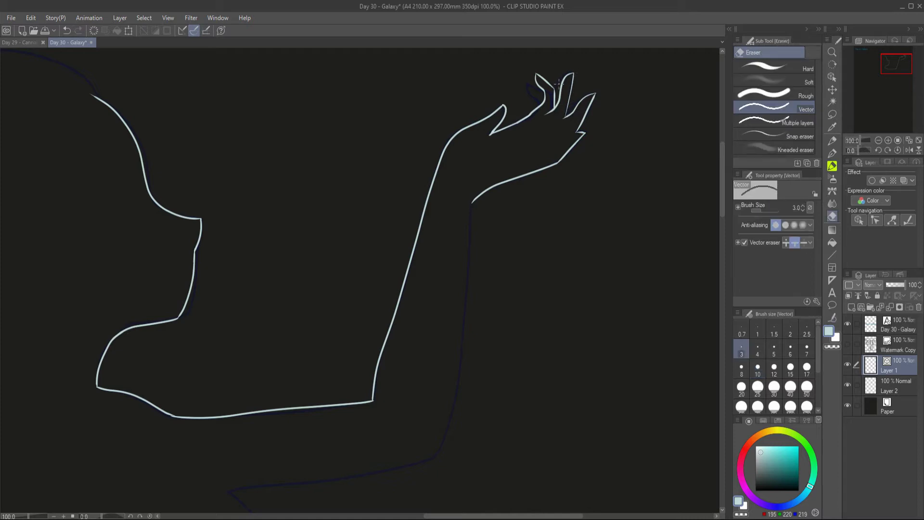
{"action": "key", "text": "p"}
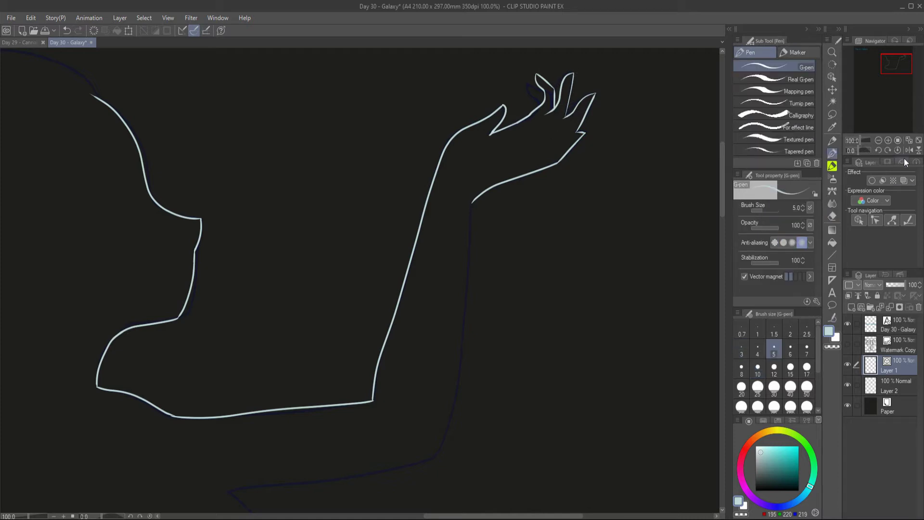
Step: Trace the underside of the raised arm from the wrist past the elbow to the armpit
{"action": "scroll", "coordinate": [628, 139], "scroll_direction": "down", "scroll_amount": 3}
{"action": "mouse_move", "coordinate": [466, 196]}
{"action": "left_mouse_down"}
{"action": "mouse_move", "coordinate": [442, 349]}
{"action": "mouse_move", "coordinate": [457, 334]}
{"action": "mouse_move", "coordinate": [435, 366]}
{"action": "mouse_move", "coordinate": [343, 389]}
{"action": "mouse_move", "coordinate": [230, 401]}
{"action": "left_mouse_up"}
{"action": "left_click", "coordinate": [909, 150]}
Step: Trace the chest curve below the raised arm and continue down the front of the torso to the waist
{"action": "scroll", "coordinate": [501, 126], "scroll_direction": "down", "scroll_amount": 5}
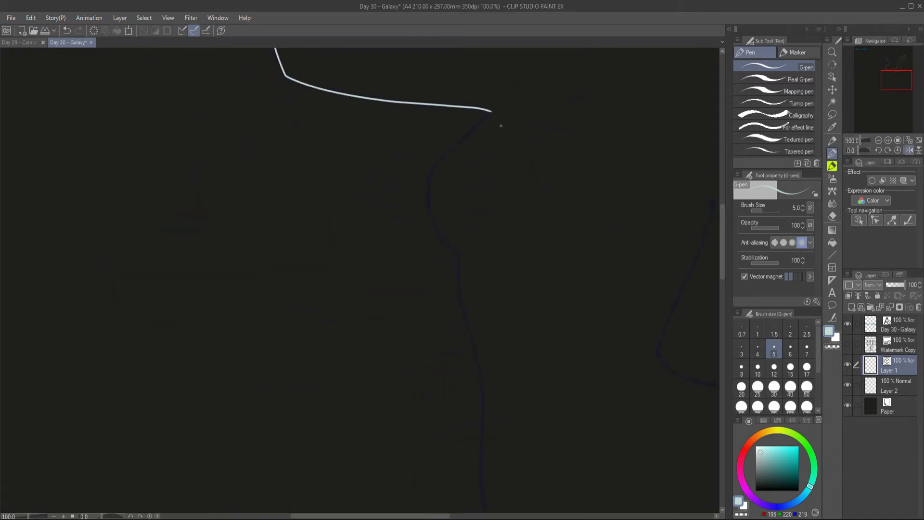
{"action": "key", "text": "ctrl+z"}
{"action": "mouse_move", "coordinate": [491, 112]}
{"action": "left_mouse_down"}
{"action": "mouse_move", "coordinate": [467, 139]}
{"action": "mouse_move", "coordinate": [457, 254]}
{"action": "left_mouse_up"}
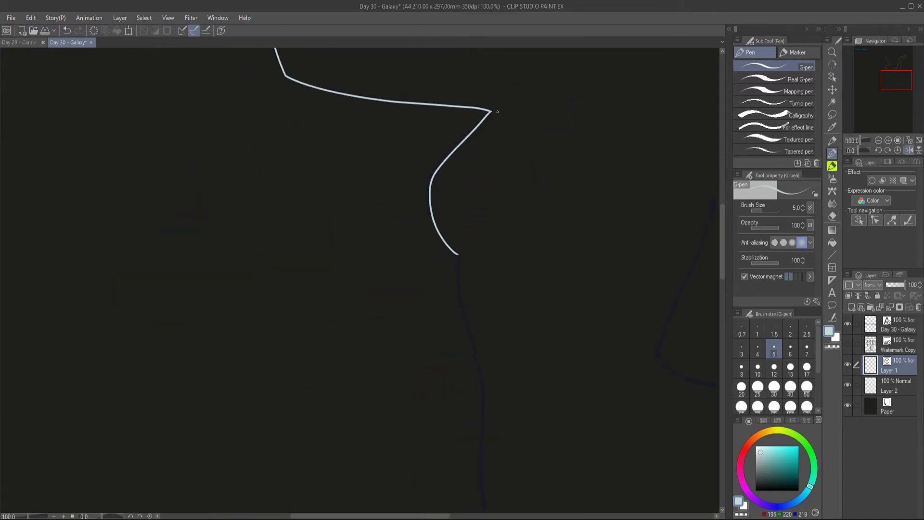
{"action": "scroll", "coordinate": [498, 112], "scroll_direction": "down", "scroll_amount": 3}
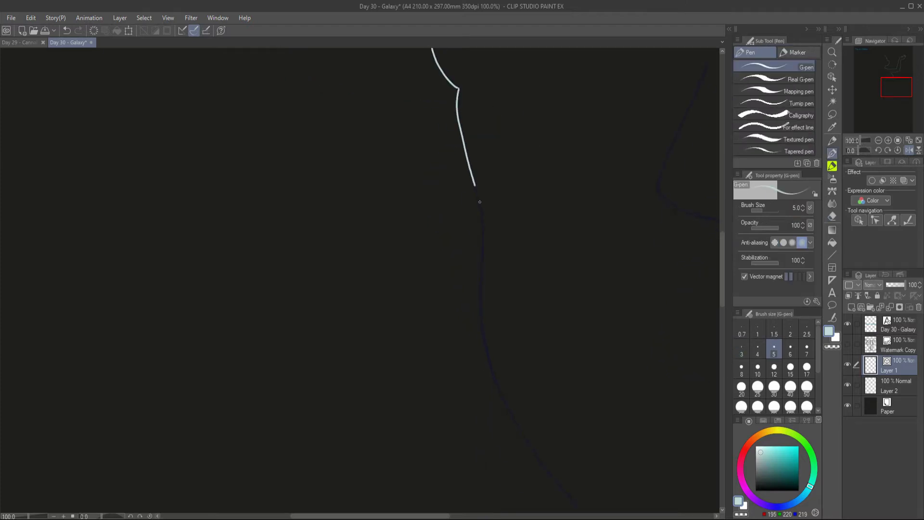
{"action": "left_click_drag", "start_coordinate": [480, 202], "coordinate": [495, 378]}
Step: Trace the crown of the head down to the nape and join it cleanly to the forehead line
{"action": "left_click_drag", "start_coordinate": [898, 83], "coordinate": [883, 64]}
{"action": "left_click", "coordinate": [909, 150]}
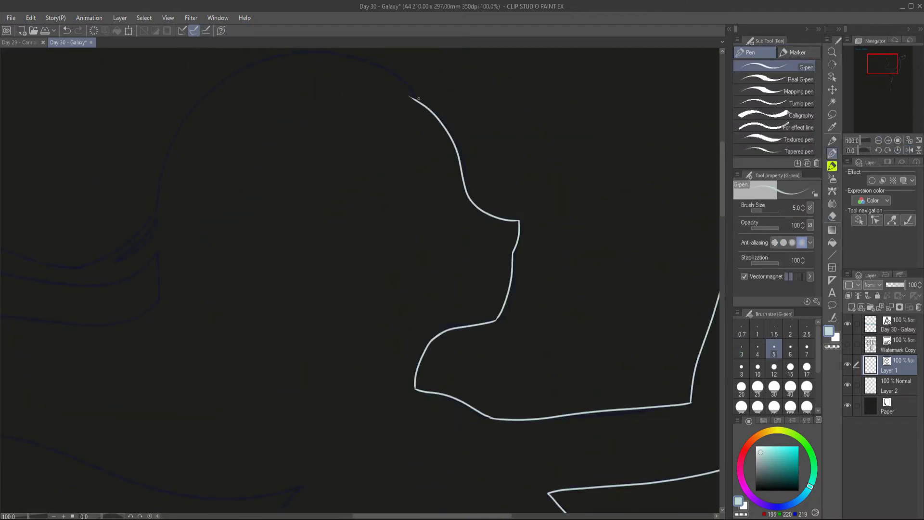
{"action": "mouse_move", "coordinate": [418, 98]}
{"action": "left_mouse_down"}
{"action": "mouse_move", "coordinate": [398, 75]}
{"action": "mouse_move", "coordinate": [296, 53]}
{"action": "mouse_move", "coordinate": [176, 136]}
{"action": "mouse_move", "coordinate": [155, 214]}
{"action": "left_mouse_up"}
{"action": "key", "text": "e"}
{"action": "left_click", "coordinate": [422, 98]}
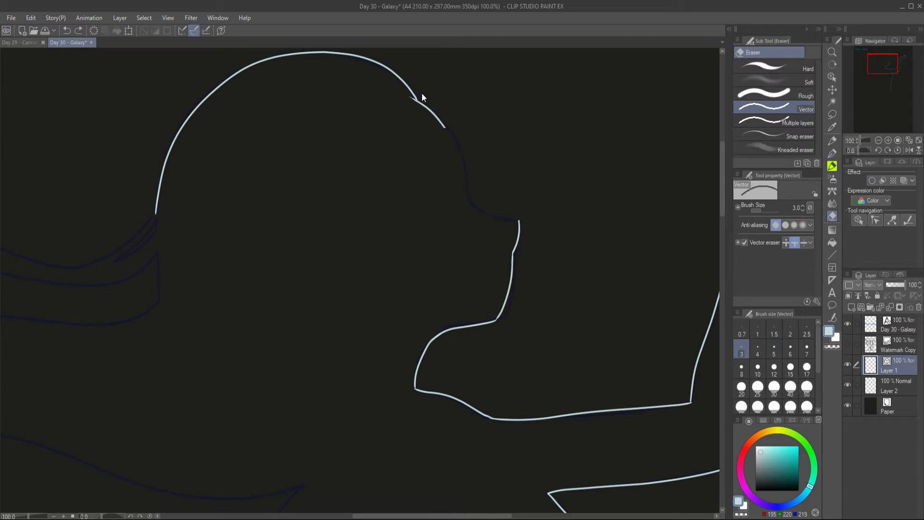
{"action": "key", "text": "p"}
{"action": "left_click_drag", "start_coordinate": [415, 95], "coordinate": [418, 102]}
{"action": "key", "text": "e"}
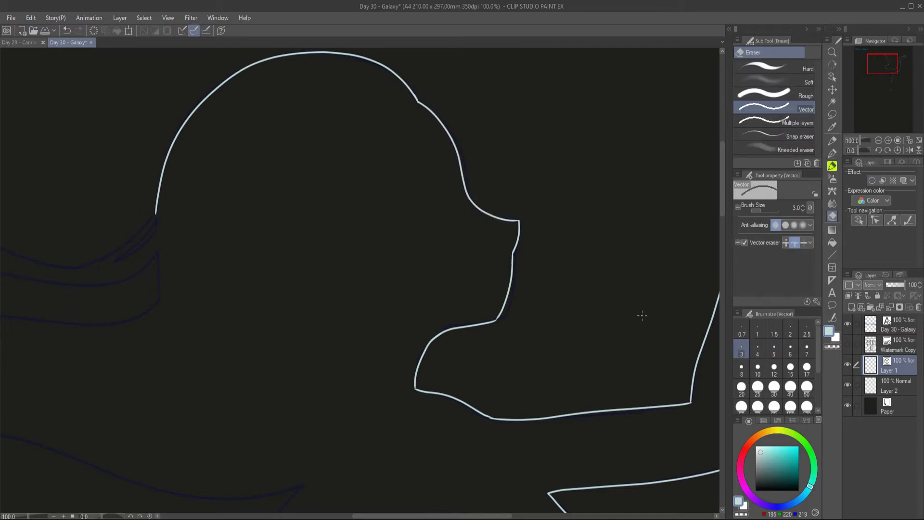
Step: Trace the outer upper edge of the flowing hair from the nape to the far bend
{"action": "left_click_drag", "start_coordinate": [447, 515], "coordinate": [355, 516]}
{"action": "mouse_move", "coordinate": [563, 210]}
{"action": "left_mouse_down"}
{"action": "mouse_move", "coordinate": [502, 264]}
{"action": "mouse_move", "coordinate": [260, 225]}
{"action": "mouse_move", "coordinate": [136, 435]}
{"action": "left_mouse_up"}
{"action": "key", "text": "ctrl+z"}
{"action": "key", "text": "p"}
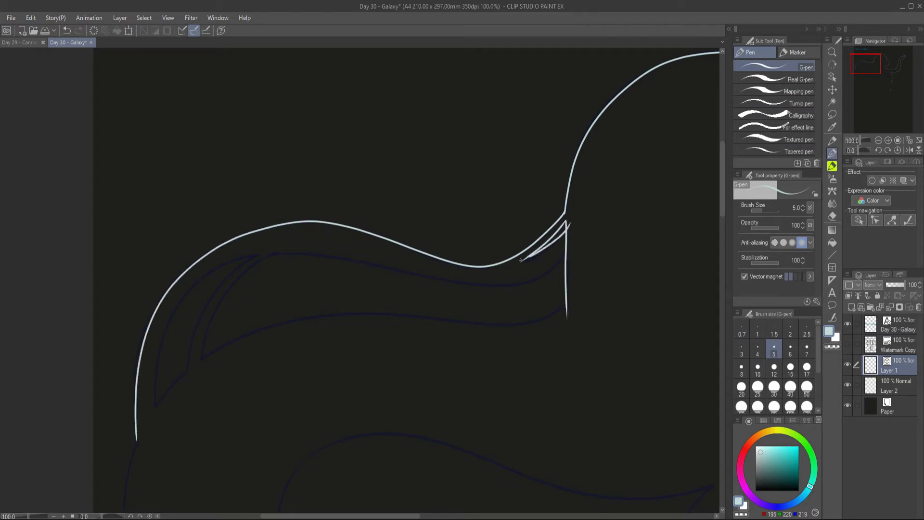
Step: Draw the inner upper hair line sweeping from the hair tie toward the bend
{"action": "key", "text": "e"}
{"action": "key", "text": "ctrl+z"}
{"action": "mouse_move", "coordinate": [575, 226]}
{"action": "left_mouse_down"}
{"action": "mouse_move", "coordinate": [318, 250]}
{"action": "mouse_move", "coordinate": [201, 376]}
{"action": "left_mouse_up"}
{"action": "key", "text": "p"}
{"action": "key", "text": "e"}
{"action": "key", "text": "p"}
Step: Trace the lower hair strand around its large curl and spiral tips, ending at the shoulder
{"action": "scroll", "coordinate": [725, 222], "scroll_direction": "down", "scroll_amount": 2}
{"action": "left_click_drag", "start_coordinate": [723, 222], "coordinate": [724, 246]}
{"action": "left_click", "coordinate": [878, 141]}
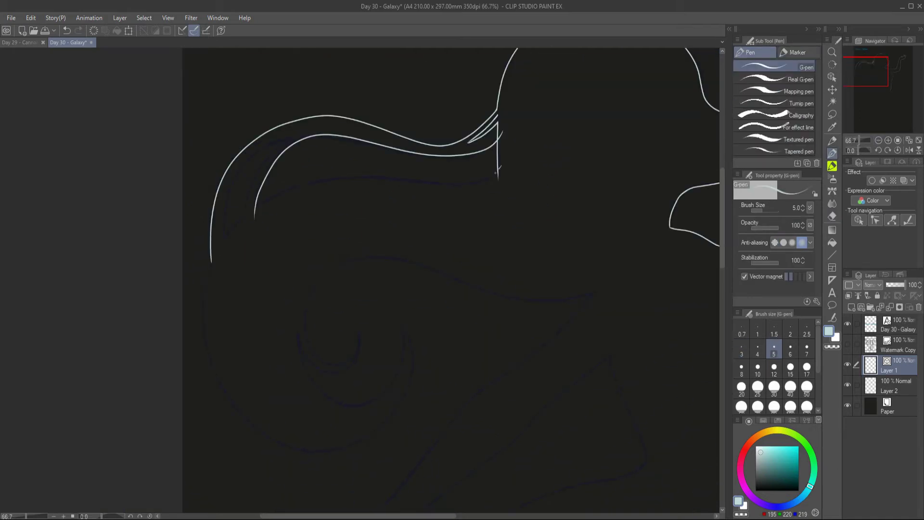
{"action": "mouse_move", "coordinate": [501, 166]}
{"action": "left_mouse_down"}
{"action": "mouse_move", "coordinate": [309, 183]}
{"action": "mouse_move", "coordinate": [233, 226]}
{"action": "mouse_move", "coordinate": [215, 374]}
{"action": "mouse_move", "coordinate": [295, 447]}
{"action": "mouse_move", "coordinate": [410, 391]}
{"action": "mouse_move", "coordinate": [400, 322]}
{"action": "left_mouse_up"}
{"action": "mouse_move", "coordinate": [401, 325]}
{"action": "left_mouse_down"}
{"action": "mouse_move", "coordinate": [399, 357]}
{"action": "mouse_move", "coordinate": [314, 383]}
{"action": "mouse_move", "coordinate": [320, 277]}
{"action": "mouse_move", "coordinate": [584, 295]}
{"action": "left_mouse_up"}
{"action": "mouse_move", "coordinate": [307, 292]}
{"action": "left_mouse_down"}
{"action": "mouse_move", "coordinate": [348, 358]}
{"action": "mouse_move", "coordinate": [301, 357]}
{"action": "left_mouse_up"}
Step: Add the inner strand lines at the hair's bend and erase the overlapping line ends
{"action": "key", "text": "e"}
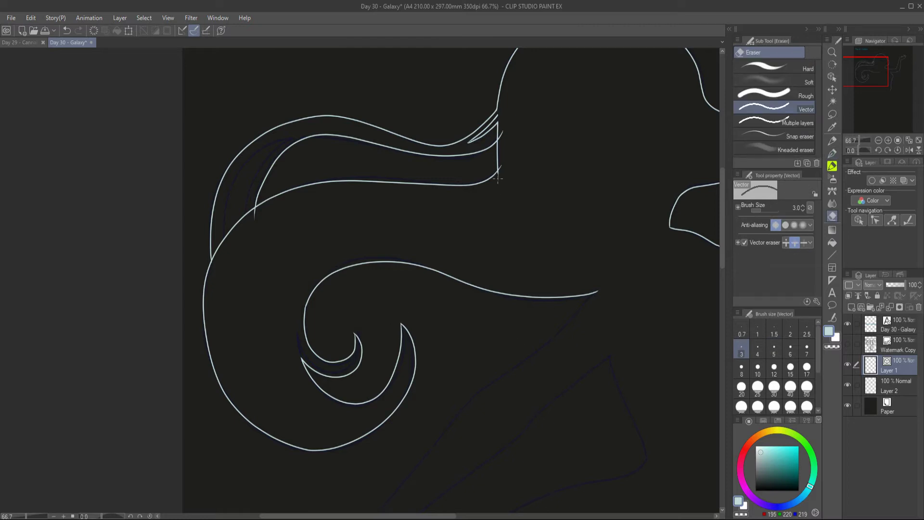
{"action": "key", "text": "p"}
{"action": "mouse_move", "coordinate": [285, 143]}
{"action": "left_mouse_down"}
{"action": "mouse_move", "coordinate": [245, 240]}
{"action": "mouse_move", "coordinate": [224, 228]}
{"action": "mouse_move", "coordinate": [226, 259]}
{"action": "left_mouse_up"}
{"action": "key", "text": "e"}
{"action": "left_click_drag", "start_coordinate": [221, 247], "coordinate": [257, 214]}
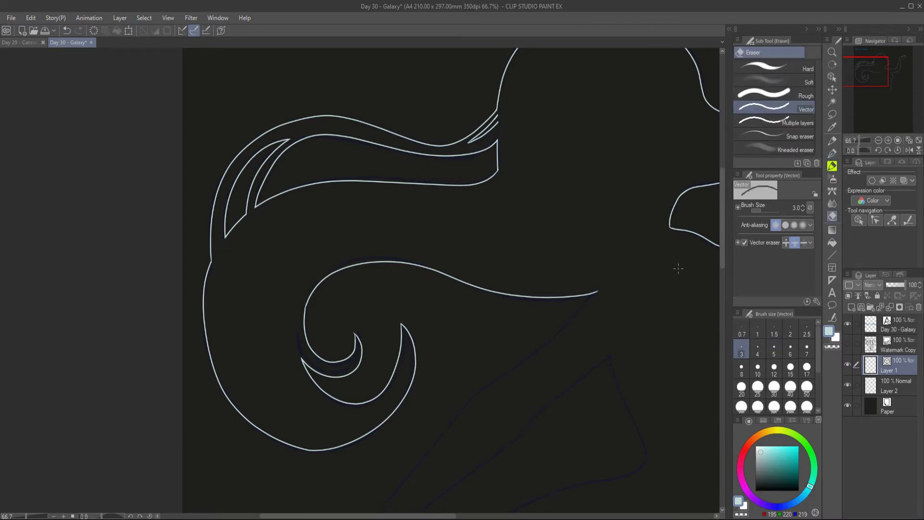
Step: Trace both edges of the lowered rear arm and outline its hand and fingers
{"action": "key", "text": "p"}
{"action": "scroll", "coordinate": [678, 268], "scroll_direction": "down", "scroll_amount": 3}
{"action": "key", "text": "ctrl+z"}
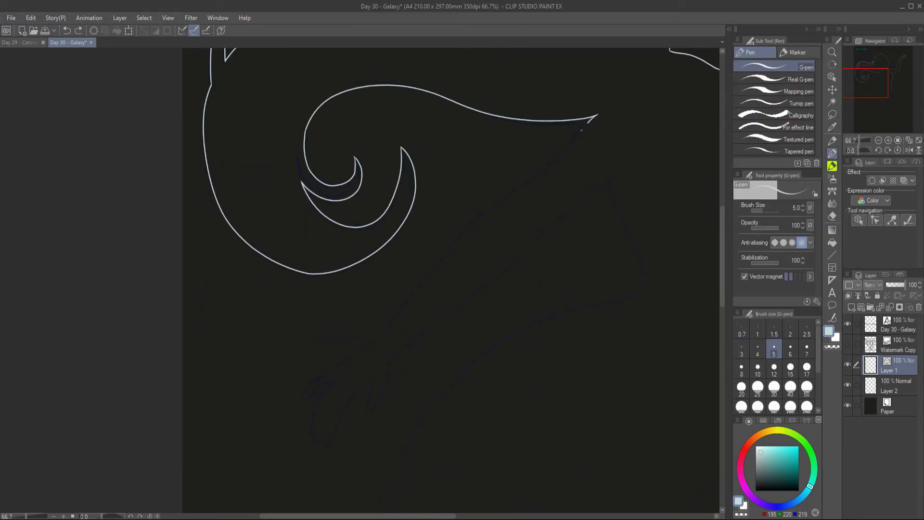
{"action": "left_click_drag", "start_coordinate": [452, 244], "coordinate": [378, 338]}
{"action": "left_click_drag", "start_coordinate": [503, 270], "coordinate": [388, 361]}
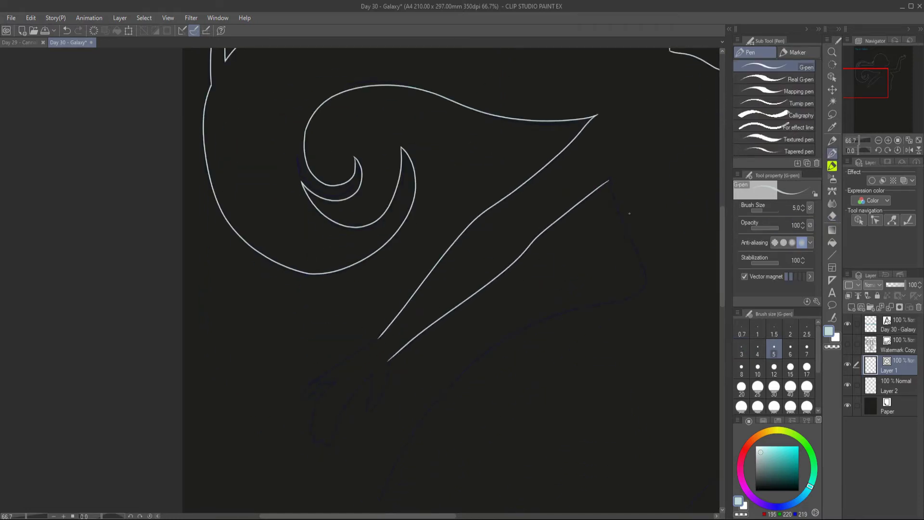
{"action": "left_click_drag", "start_coordinate": [723, 225], "coordinate": [722, 260]}
{"action": "left_click", "coordinate": [887, 140]}
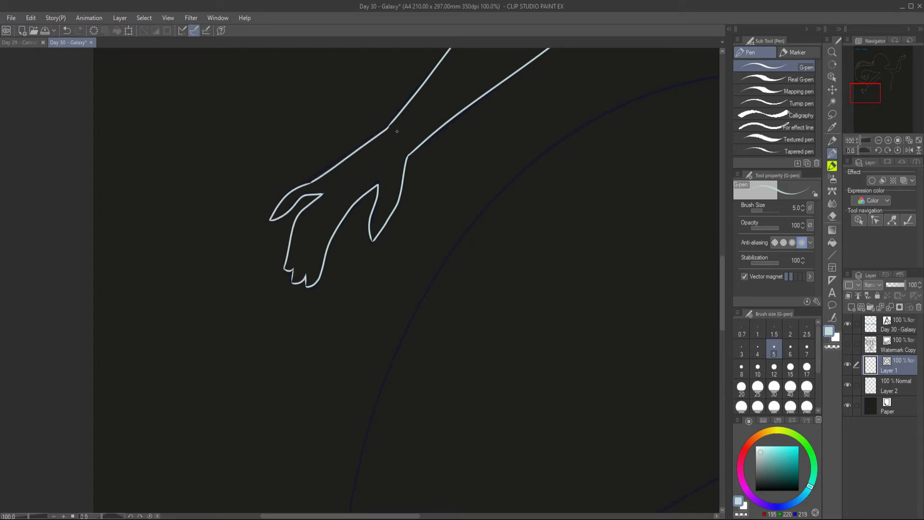
Step: Trace the back and front contours of the mermaid tail from the waist to the base of the fin
{"action": "left_click", "coordinate": [919, 141]}
{"action": "left_click", "coordinate": [887, 140]}
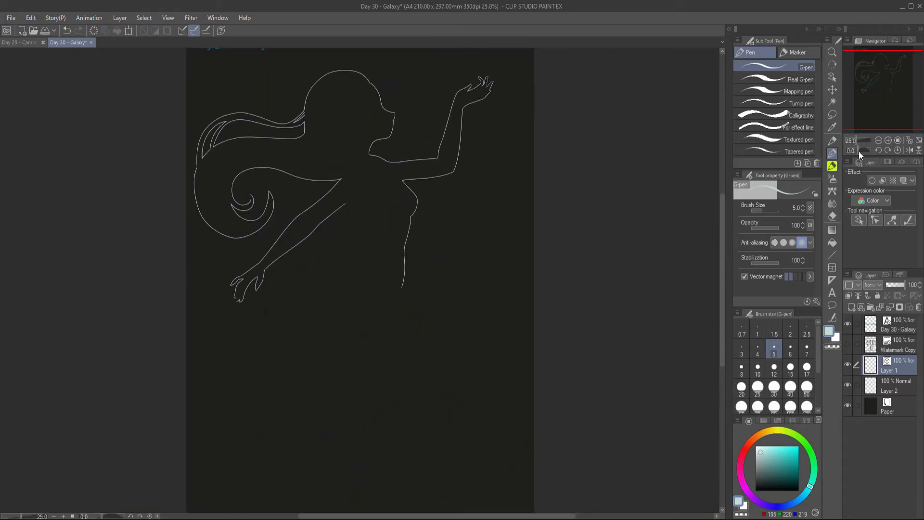
{"action": "left_click_drag", "start_coordinate": [285, 283], "coordinate": [362, 461]}
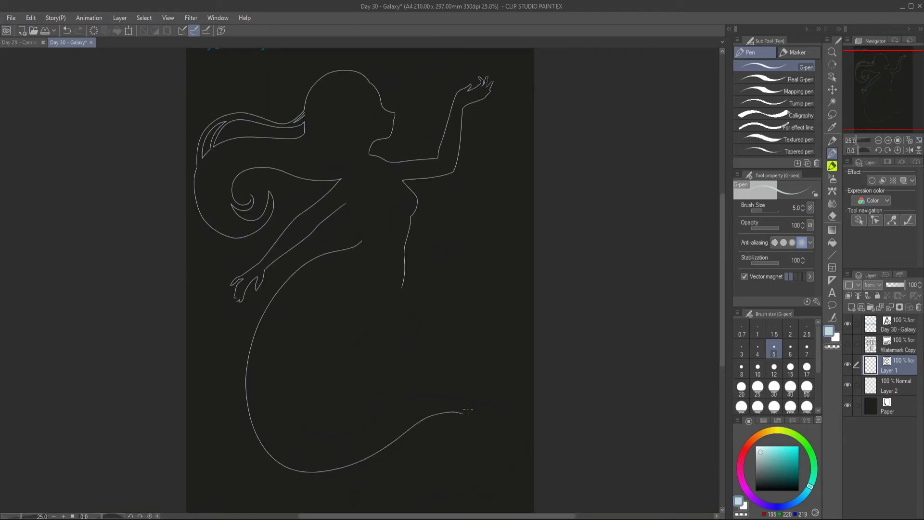
{"action": "key", "text": "e"}
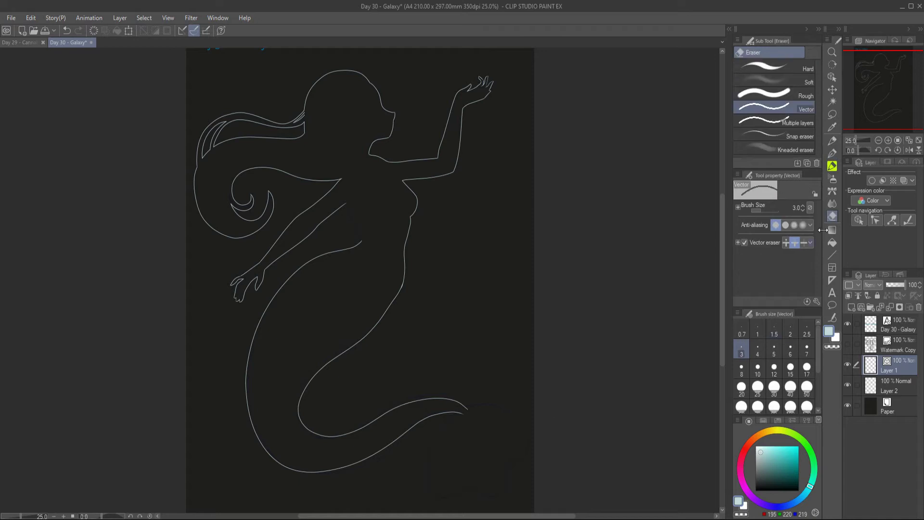
Step: Trace the back contour from the rear armpit to the tail line and trim the overhang where they meet
{"action": "key", "text": "p"}
{"action": "left_click", "coordinate": [897, 140]}
{"action": "left_click_drag", "start_coordinate": [878, 86], "coordinate": [879, 78]}
{"action": "mouse_move", "coordinate": [269, 194]}
{"action": "left_mouse_down"}
{"action": "mouse_move", "coordinate": [319, 325]}
{"action": "mouse_move", "coordinate": [320, 357]}
{"action": "left_mouse_up"}
{"action": "key", "text": "e"}
{"action": "left_click", "coordinate": [327, 348]}
{"action": "key", "text": "ctrl+z"}
{"action": "key", "text": "p"}
{"action": "key", "text": "e"}
{"action": "left_click", "coordinate": [328, 347]}
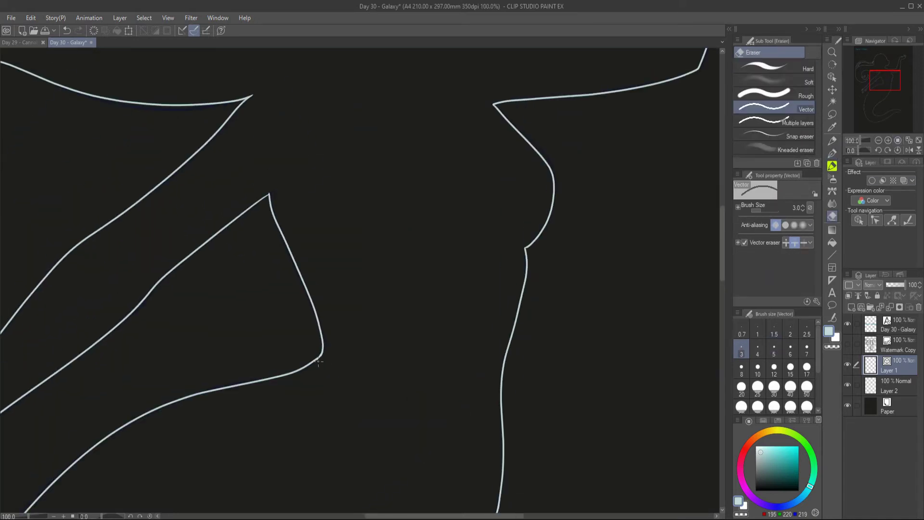
{"action": "left_click", "coordinate": [273, 196]}
{"action": "key", "text": "ctrl+z"}
Step: Outline the tail fin with its wavy edge and erase the overlapping lines where it joins the tail
{"action": "left_click_drag", "start_coordinate": [723, 267], "coordinate": [721, 372]}
{"action": "key", "text": "p"}
{"action": "key", "text": "e"}
{"action": "key", "text": "p"}
{"action": "left_click_drag", "start_coordinate": [481, 516], "coordinate": [541, 516]}
{"action": "left_click", "coordinate": [878, 141]}
{"action": "left_click", "coordinate": [898, 117]}
{"action": "mouse_move", "coordinate": [393, 201]}
{"action": "left_mouse_down"}
{"action": "mouse_move", "coordinate": [318, 305]}
{"action": "mouse_move", "coordinate": [372, 434]}
{"action": "mouse_move", "coordinate": [518, 371]}
{"action": "mouse_move", "coordinate": [578, 306]}
{"action": "mouse_move", "coordinate": [400, 189]}
{"action": "left_mouse_up"}
{"action": "key", "text": "e"}
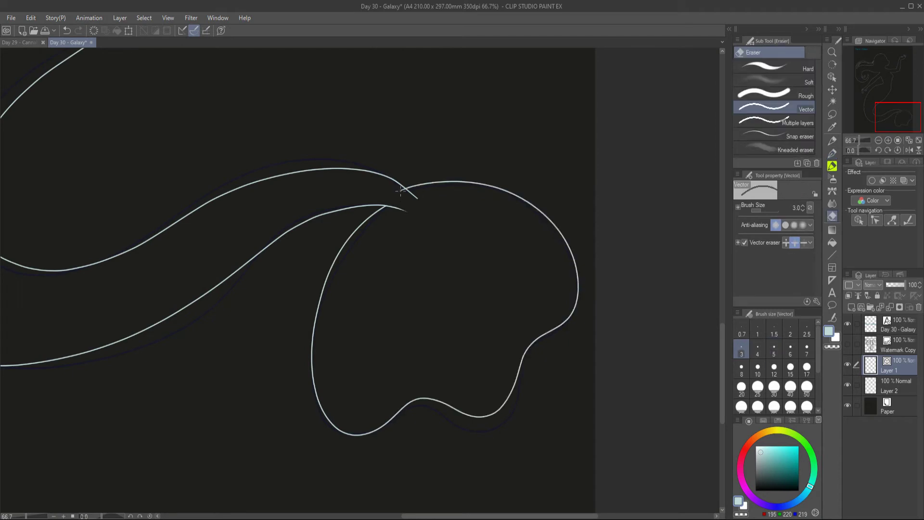
{"action": "left_click", "coordinate": [919, 140]}
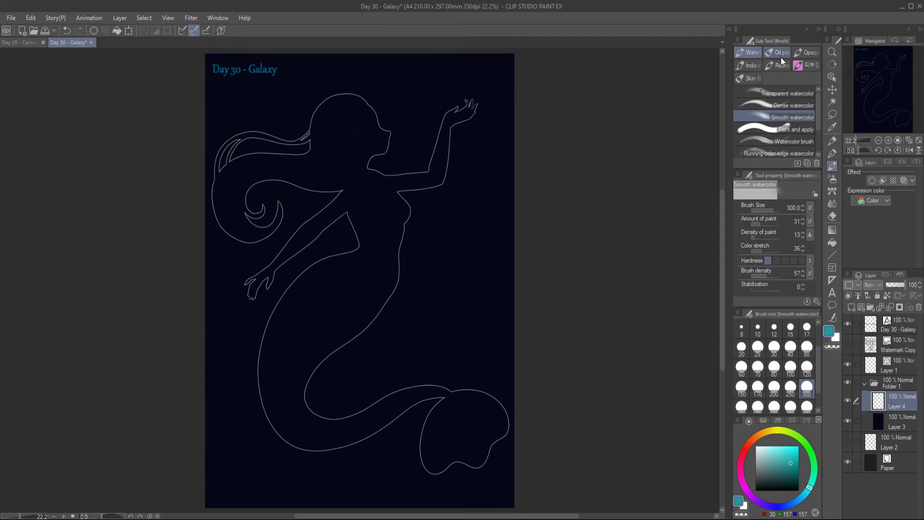
Step: Paint teal patches over the hair, chest and tail areas with the Running color edge watercolor brush at size 300
{"action": "left_click_drag", "start_coordinate": [818, 108], "coordinate": [818, 131]}
{"action": "left_click", "coordinate": [795, 117]}
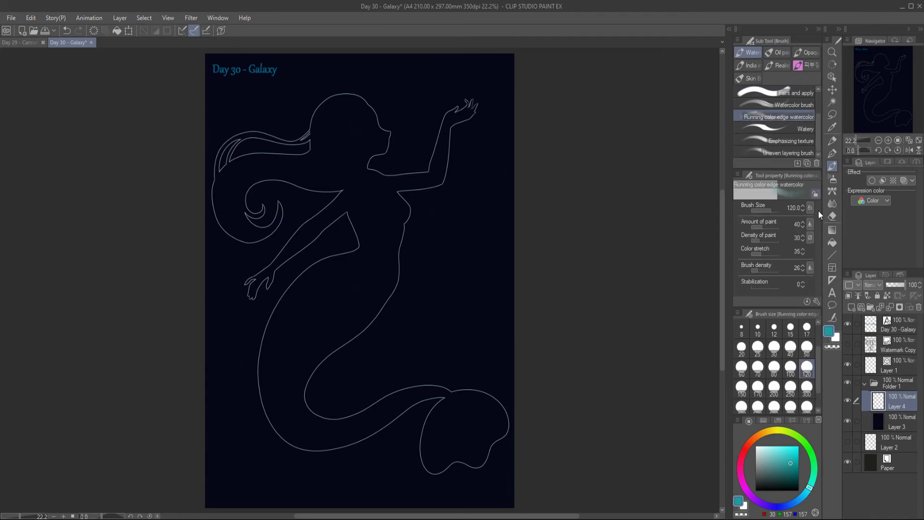
{"action": "left_click", "coordinate": [806, 388]}
{"action": "mouse_move", "coordinate": [373, 212]}
{"action": "left_mouse_down"}
{"action": "mouse_move", "coordinate": [412, 196]}
{"action": "mouse_move", "coordinate": [400, 212]}
{"action": "mouse_move", "coordinate": [376, 178]}
{"action": "left_mouse_up"}
{"action": "left_click_drag", "start_coordinate": [405, 339], "coordinate": [419, 450]}
{"action": "mouse_move", "coordinate": [284, 118]}
{"action": "left_mouse_down"}
{"action": "mouse_move", "coordinate": [274, 178]}
{"action": "mouse_move", "coordinate": [304, 148]}
{"action": "left_mouse_up"}
Step: Paint a dark purple band diagonally across the torso and tail between the teal patches
{"action": "left_click", "coordinate": [756, 500]}
{"action": "mouse_move", "coordinate": [304, 284]}
{"action": "left_mouse_down"}
{"action": "mouse_move", "coordinate": [318, 196]}
{"action": "mouse_move", "coordinate": [357, 330]}
{"action": "mouse_move", "coordinate": [311, 356]}
{"action": "left_mouse_up"}
{"action": "left_click", "coordinate": [786, 474]}
{"action": "mouse_move", "coordinate": [316, 321]}
{"action": "left_mouse_down"}
{"action": "mouse_move", "coordinate": [313, 295]}
{"action": "mouse_move", "coordinate": [353, 431]}
{"action": "left_mouse_up"}
Step: Brighten the middle of the purple band with a lighter purple at brush size 200
{"action": "left_click", "coordinate": [774, 388]}
{"action": "left_click", "coordinate": [784, 458]}
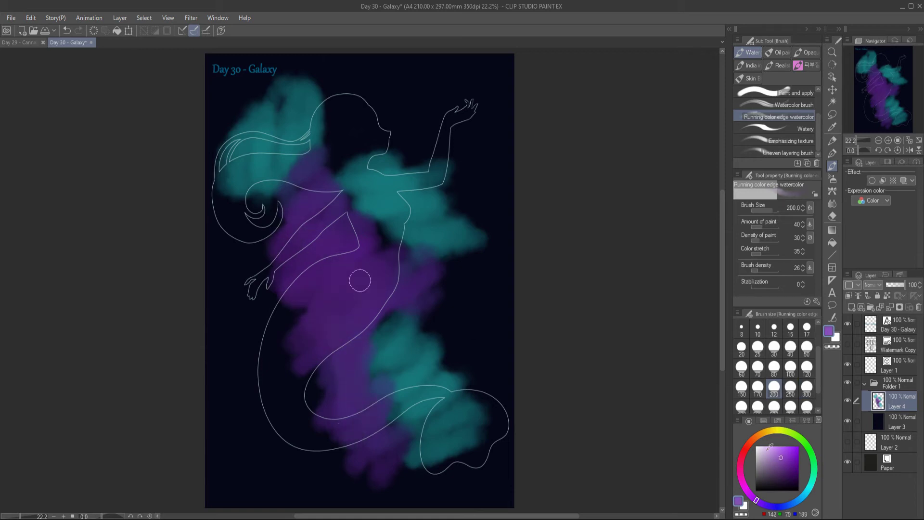
{"action": "mouse_move", "coordinate": [359, 308]}
{"action": "left_mouse_down"}
{"action": "mouse_move", "coordinate": [334, 296]}
{"action": "mouse_move", "coordinate": [337, 239]}
{"action": "left_mouse_up"}
Step: Paint brighter teal over the tail and hair patches and add a new patch near the canvas's lower-left corner
{"action": "left_click", "coordinate": [809, 489]}
{"action": "left_click", "coordinate": [786, 454]}
{"action": "left_click_drag", "start_coordinate": [405, 346], "coordinate": [429, 431]}
{"action": "left_click_drag", "start_coordinate": [240, 390], "coordinate": [265, 476]}
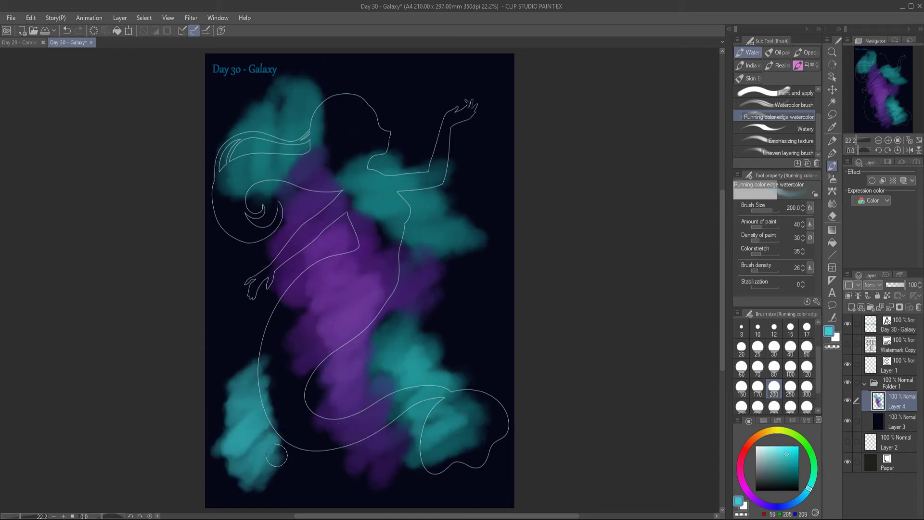
{"action": "left_click_drag", "start_coordinate": [250, 368], "coordinate": [223, 443]}
{"action": "left_click_drag", "start_coordinate": [270, 136], "coordinate": [300, 167]}
Step: Paint magenta patches beside the tail's outer curve and behind the raised arm at brush size 300
{"action": "left_click", "coordinate": [741, 477]}
{"action": "left_click_drag", "start_coordinate": [787, 456], "coordinate": [789, 462]}
{"action": "left_click", "coordinate": [806, 388]}
{"action": "mouse_move", "coordinate": [299, 333]}
{"action": "left_mouse_down"}
{"action": "mouse_move", "coordinate": [270, 371]}
{"action": "mouse_move", "coordinate": [260, 308]}
{"action": "mouse_move", "coordinate": [308, 448]}
{"action": "left_mouse_up"}
{"action": "left_click_drag", "start_coordinate": [376, 82], "coordinate": [486, 159]}
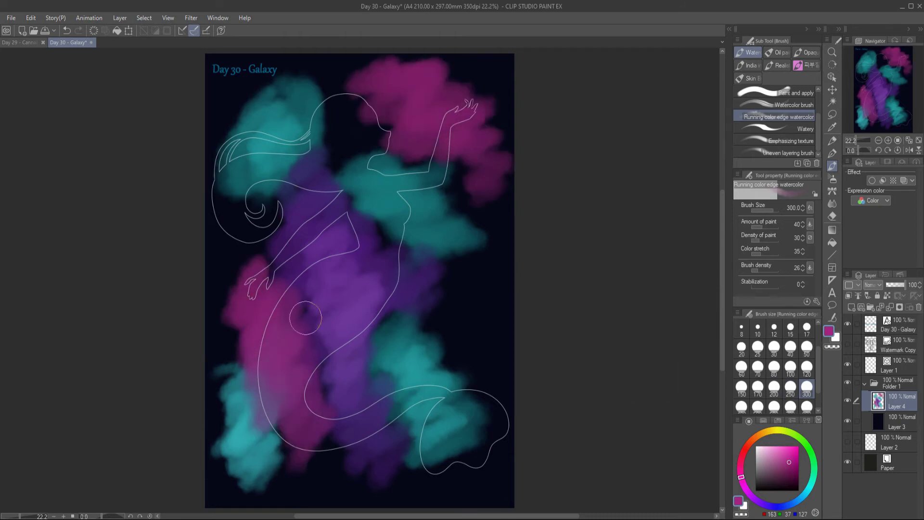
Step: Blend the magenta and purple areas along the tail's outer curve with sampled intermediate colors
{"action": "left_click_drag", "start_coordinate": [305, 317], "coordinate": [317, 383]}
{"action": "left_click_drag", "start_coordinate": [284, 289], "coordinate": [296, 245]}
{"action": "left_click", "coordinate": [350, 297], "text": "alt"}
{"action": "left_click", "coordinate": [301, 407], "text": "alt"}
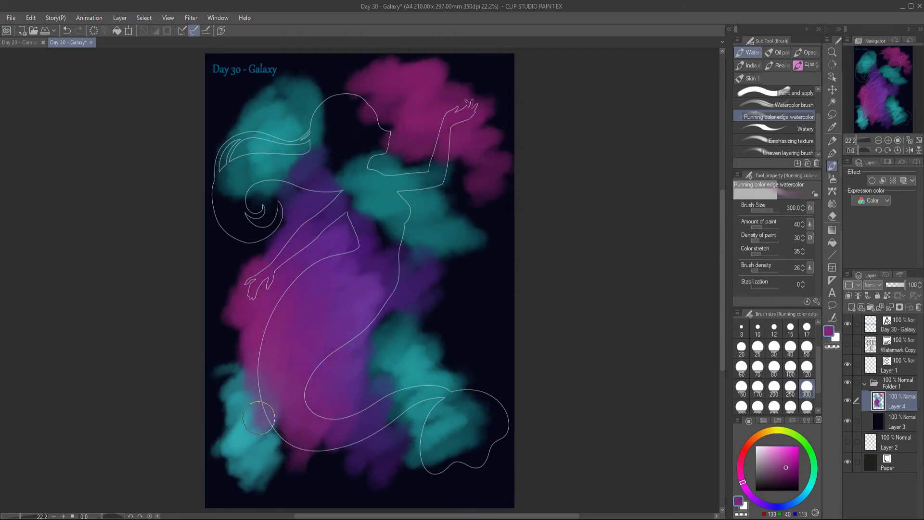
Step: Blend the magenta into the teal patch along the canvas's lower-left side with sampled colors
{"action": "left_click", "coordinate": [258, 417], "text": "alt"}
{"action": "mouse_move", "coordinate": [270, 424]}
{"action": "left_mouse_down"}
{"action": "mouse_move", "coordinate": [286, 397]}
{"action": "mouse_move", "coordinate": [263, 440]}
{"action": "mouse_move", "coordinate": [214, 359]}
{"action": "mouse_move", "coordinate": [210, 434]}
{"action": "mouse_move", "coordinate": [310, 435]}
{"action": "mouse_move", "coordinate": [374, 458]}
{"action": "mouse_move", "coordinate": [360, 421]}
{"action": "mouse_move", "coordinate": [222, 338]}
{"action": "left_mouse_up"}
{"action": "left_click", "coordinate": [374, 458], "text": "alt"}
{"action": "left_click", "coordinate": [222, 341], "text": "alt"}
Step: Spread purple along the bottom beside the tail and teal into the lower-left corner, blending with sampled colors
{"action": "left_click_drag", "start_coordinate": [395, 315], "coordinate": [405, 469]}
{"action": "left_click", "coordinate": [377, 409], "text": "alt"}
{"action": "mouse_move", "coordinate": [374, 443]}
{"action": "left_mouse_down"}
{"action": "mouse_move", "coordinate": [369, 484]}
{"action": "mouse_move", "coordinate": [426, 496]}
{"action": "left_mouse_up"}
{"action": "left_click", "coordinate": [325, 480], "text": "alt"}
{"action": "left_click", "coordinate": [304, 504], "text": "alt"}
{"action": "mouse_move", "coordinate": [326, 480]}
{"action": "left_mouse_down"}
{"action": "mouse_move", "coordinate": [303, 504]}
{"action": "mouse_move", "coordinate": [227, 494]}
{"action": "left_mouse_up"}
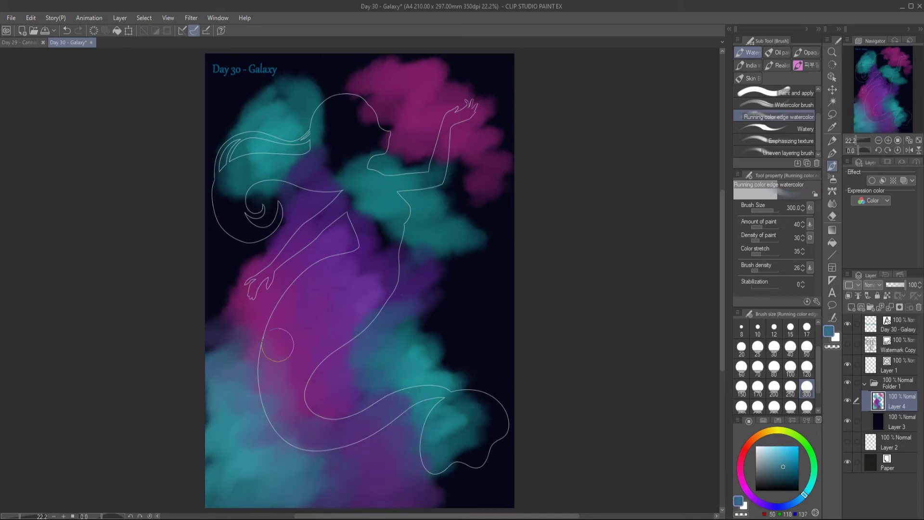
Step: Extend the magenta and purple out to the canvas's left edge around the lowered hand and hair curl
{"action": "left_click", "coordinate": [221, 332], "text": "alt"}
{"action": "left_click_drag", "start_coordinate": [220, 332], "coordinate": [223, 283]}
{"action": "left_click", "coordinate": [225, 291], "text": "alt"}
{"action": "left_click", "coordinate": [252, 250], "text": "alt"}
{"action": "left_click_drag", "start_coordinate": [252, 250], "coordinate": [273, 214]}
Step: Spread teal around the neck and shoulder and fill the middle of the canvas's right side with purple-blue
{"action": "left_click", "coordinate": [409, 233], "text": "alt"}
{"action": "mouse_move", "coordinate": [380, 248]}
{"action": "left_mouse_down"}
{"action": "mouse_move", "coordinate": [393, 218]}
{"action": "mouse_move", "coordinate": [501, 264]}
{"action": "left_mouse_up"}
{"action": "left_click_drag", "start_coordinate": [460, 213], "coordinate": [344, 142]}
{"action": "left_click", "coordinate": [424, 274], "text": "alt"}
{"action": "mouse_move", "coordinate": [380, 245]}
{"action": "left_mouse_down"}
{"action": "mouse_move", "coordinate": [464, 279]}
{"action": "mouse_move", "coordinate": [418, 325]}
{"action": "mouse_move", "coordinate": [500, 313]}
{"action": "mouse_move", "coordinate": [489, 326]}
{"action": "left_mouse_up"}
{"action": "left_click", "coordinate": [419, 326], "text": "alt"}
{"action": "left_click", "coordinate": [486, 301], "text": "alt"}
Step: Fill the dark area around the tail fin in the lower-right corner with sampled teal and purple tones
{"action": "left_click", "coordinate": [445, 385], "text": "alt"}
{"action": "mouse_move", "coordinate": [446, 385]}
{"action": "left_mouse_down"}
{"action": "mouse_move", "coordinate": [480, 377]}
{"action": "mouse_move", "coordinate": [494, 491]}
{"action": "mouse_move", "coordinate": [438, 488]}
{"action": "left_mouse_up"}
{"action": "left_click", "coordinate": [484, 373], "text": "alt"}
{"action": "left_click", "coordinate": [437, 489], "text": "alt"}
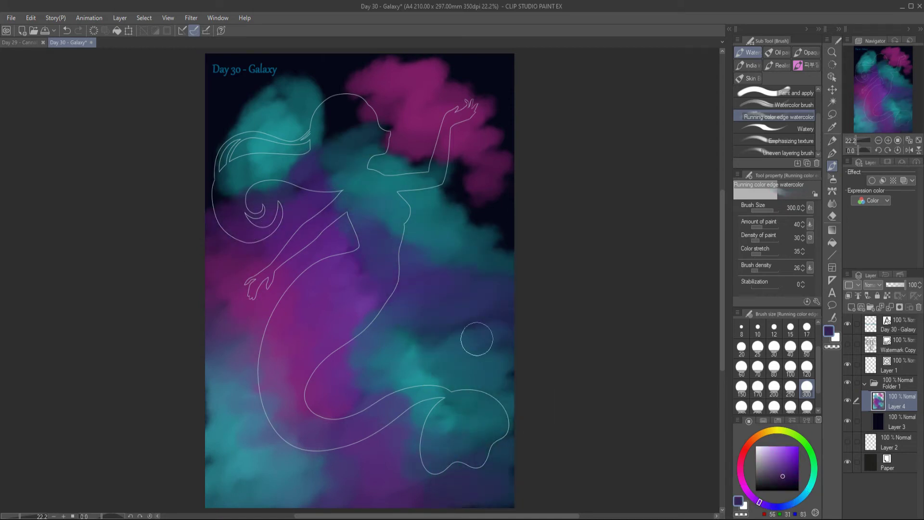
Step: Fill the upper background with teal around the head, hair and raised arm, and extend the magenta in the upper-right corner
{"action": "left_click", "coordinate": [475, 242], "text": "alt"}
{"action": "left_click_drag", "start_coordinate": [438, 168], "coordinate": [500, 202]}
{"action": "mouse_move", "coordinate": [397, 150]}
{"action": "left_mouse_down"}
{"action": "mouse_move", "coordinate": [349, 116]}
{"action": "mouse_move", "coordinate": [231, 79]}
{"action": "mouse_move", "coordinate": [213, 172]}
{"action": "left_mouse_up"}
{"action": "left_click_drag", "start_coordinate": [265, 84], "coordinate": [370, 70]}
{"action": "left_click", "coordinate": [423, 88], "text": "alt"}
{"action": "mouse_move", "coordinate": [423, 88]}
{"action": "left_mouse_down"}
{"action": "mouse_move", "coordinate": [532, 149]}
{"action": "mouse_move", "coordinate": [376, 99]}
{"action": "mouse_move", "coordinate": [406, 138]}
{"action": "left_mouse_up"}
{"action": "left_click", "coordinate": [375, 99], "text": "alt"}
{"action": "left_click", "coordinate": [327, 82], "text": "alt"}
{"action": "left_click", "coordinate": [451, 179], "text": "alt"}
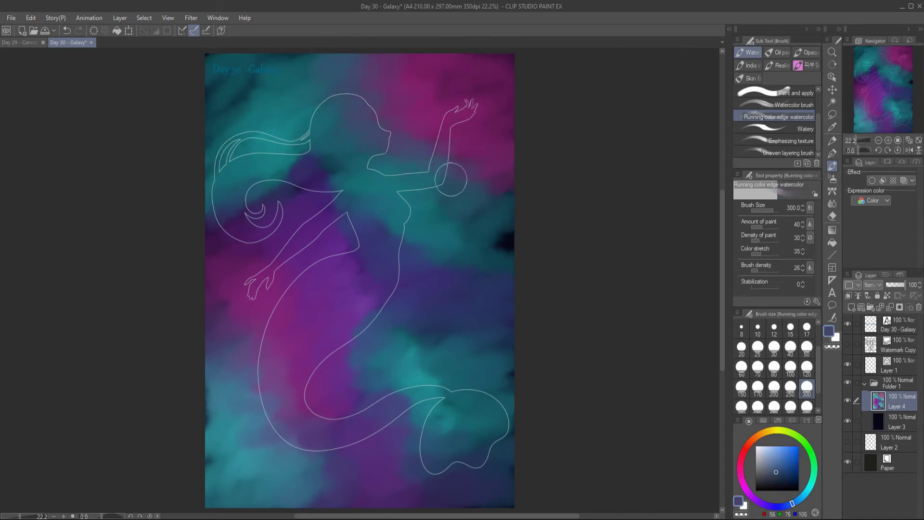
Step: Cover the remaining dark gap at the right edge and blend purple between the hair and the back
{"action": "left_click", "coordinate": [448, 149], "text": "alt"}
{"action": "left_click_drag", "start_coordinate": [503, 231], "coordinate": [491, 253]}
{"action": "left_click", "coordinate": [303, 200], "text": "alt"}
{"action": "left_click_drag", "start_coordinate": [303, 200], "coordinate": [320, 169]}
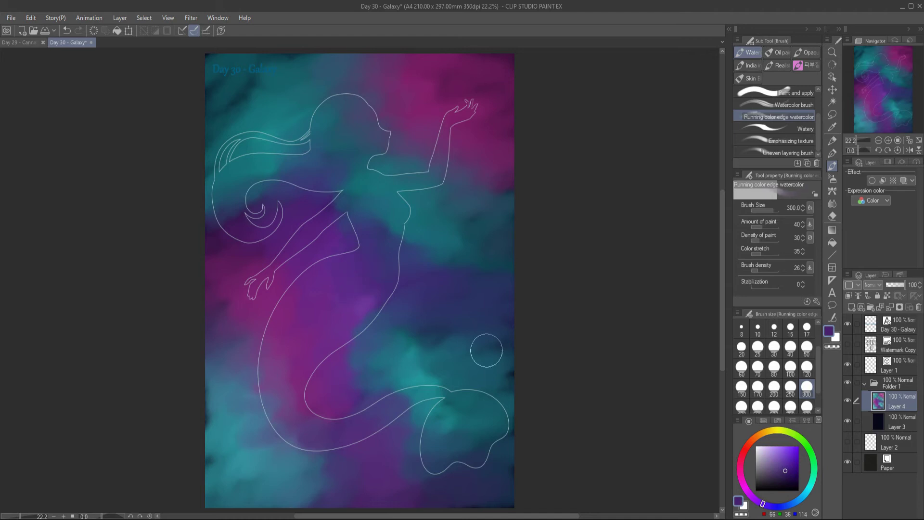
Step: Add a new layer above Layer 4 and paint dark teal shadows around the tail fin and beside the torso
{"action": "left_click", "coordinate": [894, 285]}
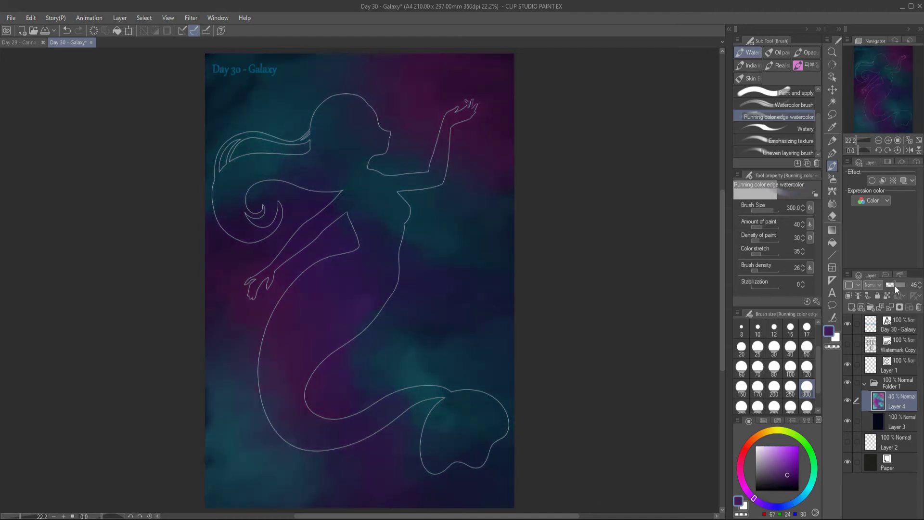
{"action": "left_click_drag", "start_coordinate": [895, 285], "coordinate": [906, 285]}
{"action": "left_click", "coordinate": [476, 337], "text": "alt"}
{"action": "left_click", "coordinate": [851, 306]}
{"action": "left_click", "coordinate": [787, 480]}
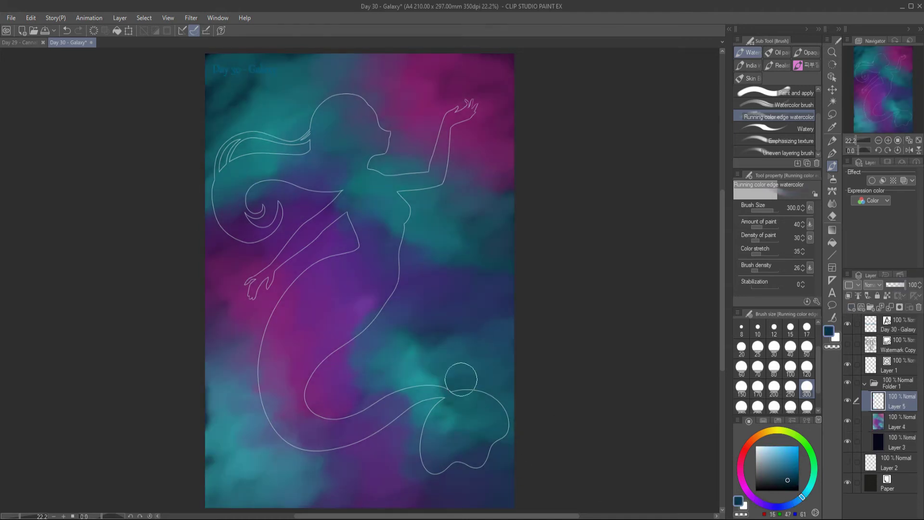
{"action": "mouse_move", "coordinate": [461, 379]}
{"action": "left_mouse_down"}
{"action": "mouse_move", "coordinate": [405, 352]}
{"action": "mouse_move", "coordinate": [433, 380]}
{"action": "mouse_move", "coordinate": [475, 392]}
{"action": "mouse_move", "coordinate": [368, 393]}
{"action": "mouse_move", "coordinate": [456, 414]}
{"action": "left_mouse_up"}
{"action": "mouse_move", "coordinate": [424, 270]}
{"action": "left_mouse_down"}
{"action": "mouse_move", "coordinate": [458, 206]}
{"action": "mouse_move", "coordinate": [395, 233]}
{"action": "left_mouse_up"}
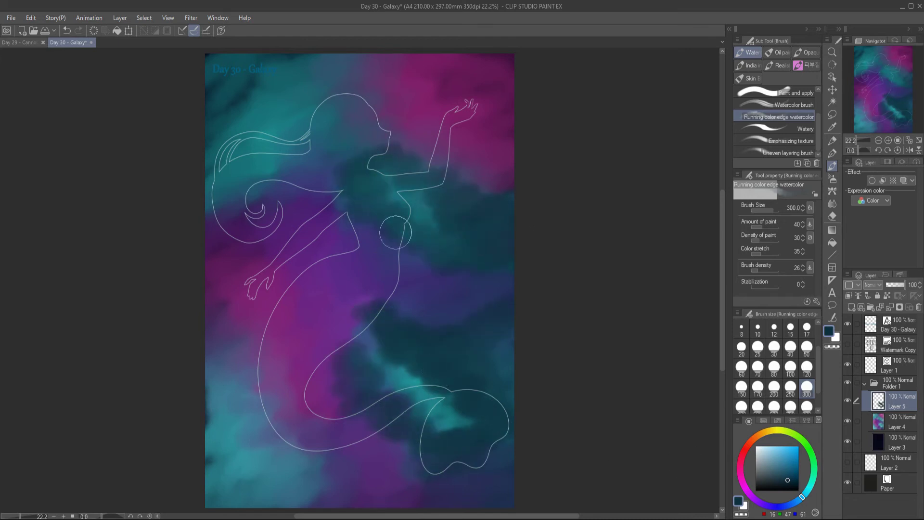
Step: Paint dark teal shadows across the hair and upper-left area and soften the teal beside the shoulder
{"action": "mouse_move", "coordinate": [343, 159]}
{"action": "left_mouse_down"}
{"action": "mouse_move", "coordinate": [284, 157]}
{"action": "mouse_move", "coordinate": [184, 111]}
{"action": "mouse_move", "coordinate": [236, 126]}
{"action": "left_mouse_up"}
{"action": "left_click", "coordinate": [315, 69], "text": "alt"}
{"action": "mouse_move", "coordinate": [298, 111]}
{"action": "left_mouse_down"}
{"action": "mouse_move", "coordinate": [258, 129]}
{"action": "mouse_move", "coordinate": [292, 129]}
{"action": "left_mouse_up"}
{"action": "left_click_drag", "start_coordinate": [415, 205], "coordinate": [454, 241]}
Step: Blend the teal over the tail fin and its base using colors sampled nearby
{"action": "left_click", "coordinate": [416, 389], "text": "alt"}
{"action": "mouse_move", "coordinate": [409, 389]}
{"action": "left_mouse_down"}
{"action": "mouse_move", "coordinate": [430, 406]}
{"action": "mouse_move", "coordinate": [466, 398]}
{"action": "left_mouse_up"}
{"action": "left_click", "coordinate": [467, 396], "text": "alt"}
{"action": "mouse_move", "coordinate": [392, 363]}
{"action": "left_mouse_down"}
{"action": "mouse_move", "coordinate": [350, 361]}
{"action": "mouse_move", "coordinate": [453, 413]}
{"action": "left_mouse_up"}
Step: Paint dark purple along the bottom below the tail and dark magenta shadows along the tail's outer side
{"action": "left_click", "coordinate": [465, 489], "text": "alt"}
{"action": "mouse_move", "coordinate": [486, 471]}
{"action": "left_mouse_down"}
{"action": "mouse_move", "coordinate": [434, 478]}
{"action": "mouse_move", "coordinate": [408, 441]}
{"action": "mouse_move", "coordinate": [379, 476]}
{"action": "left_mouse_up"}
{"action": "left_click", "coordinate": [378, 491], "text": "alt"}
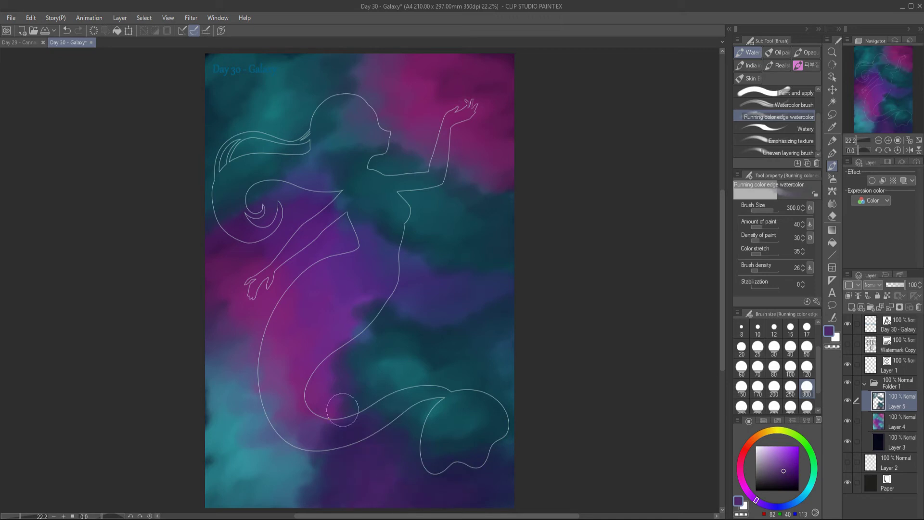
{"action": "left_click", "coordinate": [330, 411], "text": "alt"}
{"action": "mouse_move", "coordinate": [341, 394]}
{"action": "left_mouse_down"}
{"action": "mouse_move", "coordinate": [330, 402]}
{"action": "mouse_move", "coordinate": [279, 357]}
{"action": "mouse_move", "coordinate": [328, 274]}
{"action": "mouse_move", "coordinate": [315, 347]}
{"action": "mouse_move", "coordinate": [332, 422]}
{"action": "mouse_move", "coordinate": [225, 362]}
{"action": "left_mouse_up"}
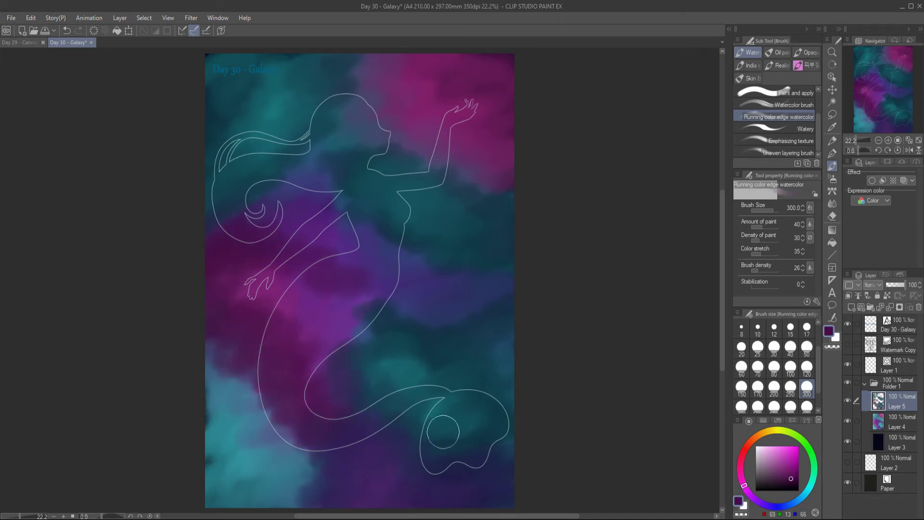
Step: Darken the lower-left corner, blend it with sampled blue-teal, and soften the magenta around the lowered hand
{"action": "left_click", "coordinate": [812, 483]}
{"action": "left_click_drag", "start_coordinate": [210, 500], "coordinate": [294, 492]}
{"action": "left_click", "coordinate": [227, 457], "text": "alt"}
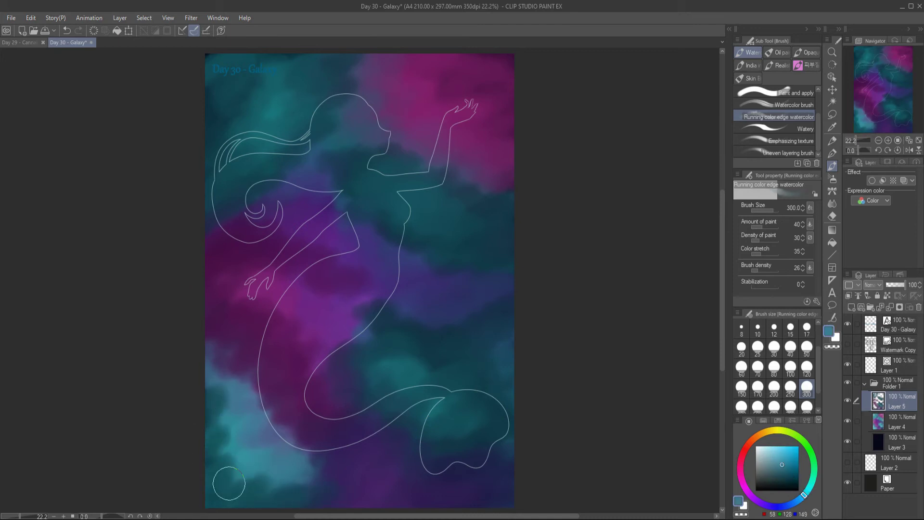
{"action": "left_click_drag", "start_coordinate": [229, 483], "coordinate": [315, 490]}
{"action": "left_click", "coordinate": [281, 292], "text": "alt"}
{"action": "mouse_move", "coordinate": [255, 269]}
{"action": "left_mouse_down"}
{"action": "mouse_move", "coordinate": [242, 304]}
{"action": "mouse_move", "coordinate": [261, 289]}
{"action": "left_mouse_up"}
Step: On a new layer, paint dark navy patches at brush size 300 beside the waist, upper hair, left edge and lower-right corner
{"action": "left_click", "coordinate": [806, 369]}
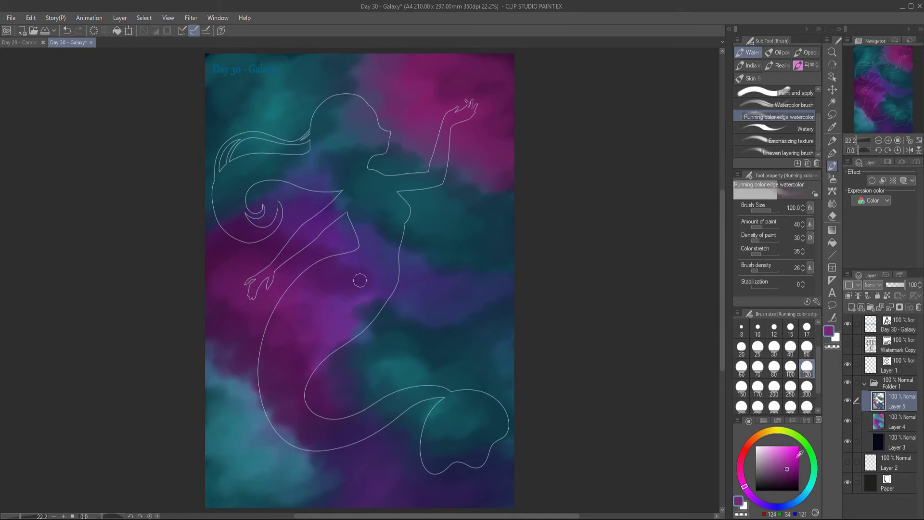
{"action": "left_click", "coordinate": [795, 484]}
{"action": "left_click", "coordinate": [778, 507]}
{"action": "left_click", "coordinate": [774, 387]}
{"action": "mouse_move", "coordinate": [505, 481]}
{"action": "left_mouse_down"}
{"action": "mouse_move", "coordinate": [495, 470]}
{"action": "mouse_move", "coordinate": [328, 453]}
{"action": "mouse_move", "coordinate": [297, 501]}
{"action": "mouse_move", "coordinate": [235, 489]}
{"action": "mouse_move", "coordinate": [330, 485]}
{"action": "left_mouse_up"}
{"action": "key", "text": "ctrl+z"}
{"action": "left_click", "coordinate": [851, 307]}
{"action": "left_click", "coordinate": [807, 388]}
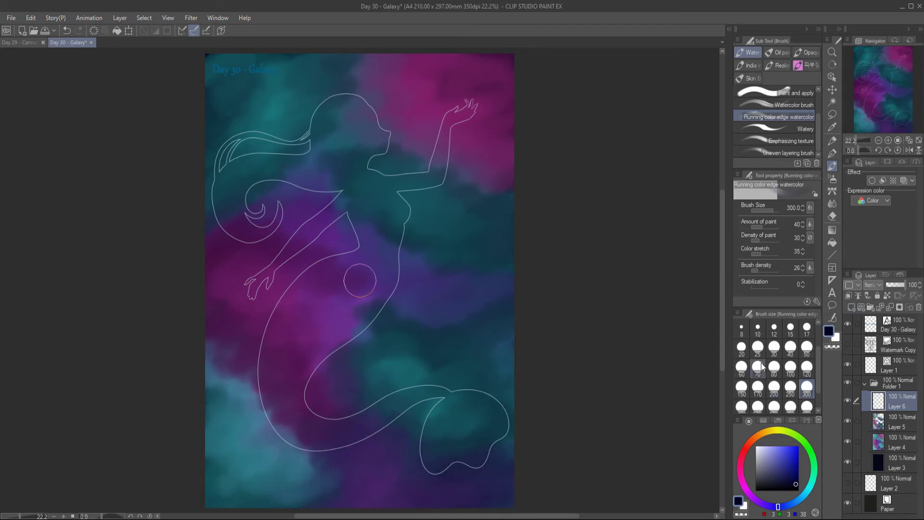
{"action": "mouse_move", "coordinate": [359, 395]}
{"action": "left_mouse_down"}
{"action": "mouse_move", "coordinate": [390, 433]}
{"action": "mouse_move", "coordinate": [423, 429]}
{"action": "mouse_move", "coordinate": [383, 445]}
{"action": "mouse_move", "coordinate": [422, 491]}
{"action": "mouse_move", "coordinate": [508, 500]}
{"action": "left_mouse_up"}
{"action": "mouse_move", "coordinate": [382, 235]}
{"action": "left_mouse_down"}
{"action": "mouse_move", "coordinate": [462, 279]}
{"action": "mouse_move", "coordinate": [366, 231]}
{"action": "mouse_move", "coordinate": [411, 229]}
{"action": "mouse_move", "coordinate": [501, 295]}
{"action": "mouse_move", "coordinate": [385, 293]}
{"action": "mouse_move", "coordinate": [352, 241]}
{"action": "left_mouse_up"}
{"action": "mouse_move", "coordinate": [214, 145]}
{"action": "left_mouse_down"}
{"action": "mouse_move", "coordinate": [250, 82]}
{"action": "mouse_move", "coordinate": [361, 91]}
{"action": "mouse_move", "coordinate": [375, 70]}
{"action": "left_mouse_up"}
{"action": "mouse_move", "coordinate": [216, 337]}
{"action": "left_mouse_down"}
{"action": "mouse_move", "coordinate": [237, 389]}
{"action": "mouse_move", "coordinate": [227, 433]}
{"action": "mouse_move", "coordinate": [193, 382]}
{"action": "mouse_move", "coordinate": [214, 336]}
{"action": "mouse_move", "coordinate": [241, 447]}
{"action": "mouse_move", "coordinate": [221, 405]}
{"action": "mouse_move", "coordinate": [242, 339]}
{"action": "left_mouse_up"}
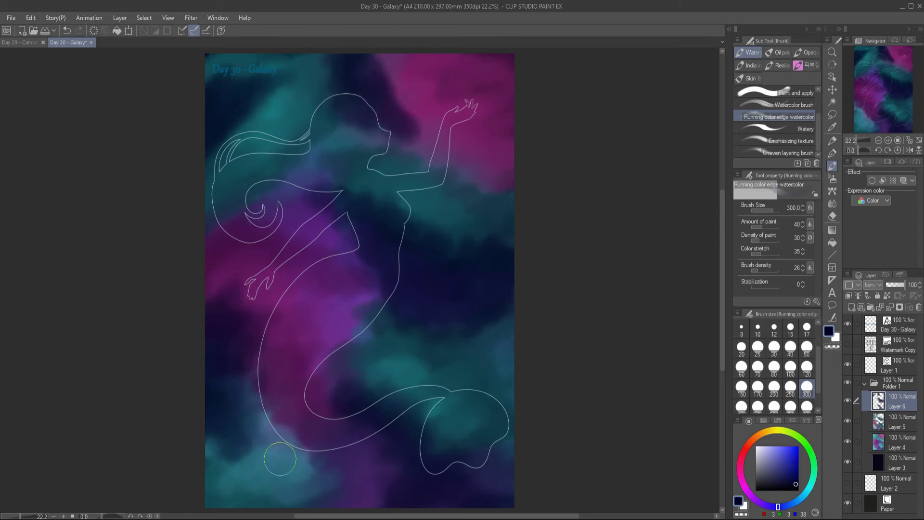
{"action": "mouse_move", "coordinate": [433, 494]}
{"action": "left_mouse_down"}
{"action": "mouse_move", "coordinate": [459, 477]}
{"action": "mouse_move", "coordinate": [471, 487]}
{"action": "mouse_move", "coordinate": [409, 473]}
{"action": "mouse_move", "coordinate": [361, 414]}
{"action": "mouse_move", "coordinate": [436, 465]}
{"action": "mouse_move", "coordinate": [505, 484]}
{"action": "left_mouse_up"}
Step: Paint near-black shadows at brush size 250 in the upper-right corner, around the hair curl and inside the tail's curve
{"action": "key", "text": "bracketleft"}
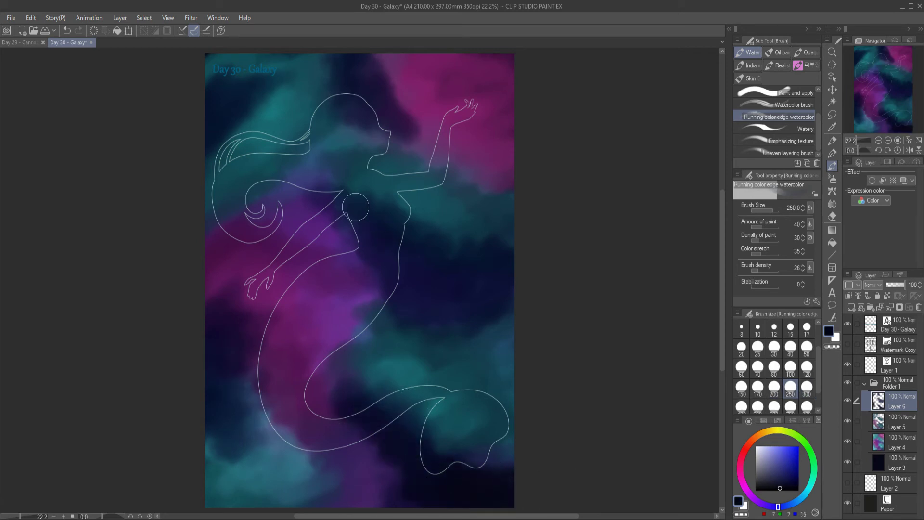
{"action": "mouse_move", "coordinate": [510, 59]}
{"action": "left_mouse_down"}
{"action": "mouse_move", "coordinate": [492, 72]}
{"action": "mouse_move", "coordinate": [464, 66]}
{"action": "left_mouse_up"}
{"action": "mouse_move", "coordinate": [227, 219]}
{"action": "left_mouse_down"}
{"action": "mouse_move", "coordinate": [287, 201]}
{"action": "mouse_move", "coordinate": [245, 181]}
{"action": "mouse_move", "coordinate": [309, 199]}
{"action": "mouse_move", "coordinate": [219, 212]}
{"action": "left_mouse_up"}
{"action": "mouse_move", "coordinate": [325, 493]}
{"action": "left_mouse_down"}
{"action": "mouse_move", "coordinate": [339, 438]}
{"action": "mouse_move", "coordinate": [323, 434]}
{"action": "mouse_move", "coordinate": [320, 385]}
{"action": "mouse_move", "coordinate": [356, 313]}
{"action": "mouse_move", "coordinate": [337, 333]}
{"action": "left_mouse_up"}
Step: On a new layer, scatter light blue specks across the canvas with the Spray and Running color spray airbrushes at size 800
{"action": "left_click", "coordinate": [851, 307]}
{"action": "left_click", "coordinate": [763, 452]}
{"action": "left_click", "coordinate": [804, 495]}
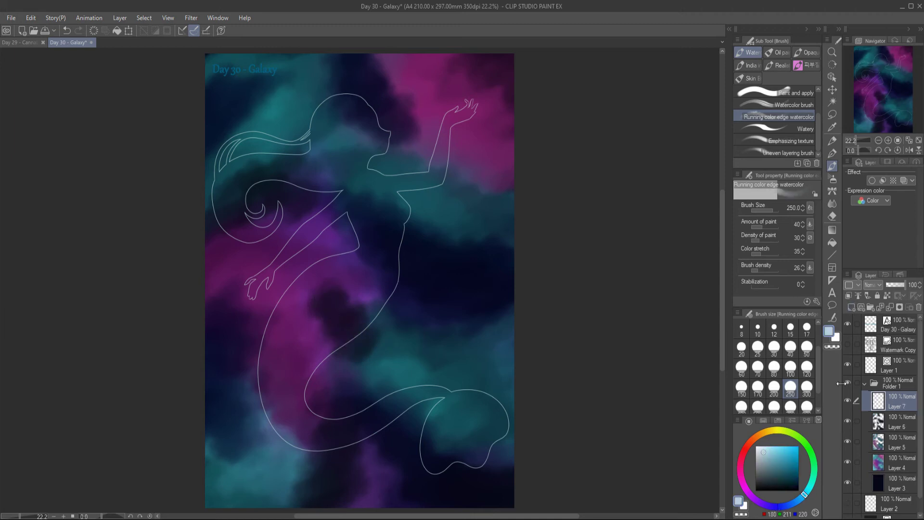
{"action": "left_click", "coordinate": [832, 178]}
{"action": "left_click", "coordinate": [798, 116]}
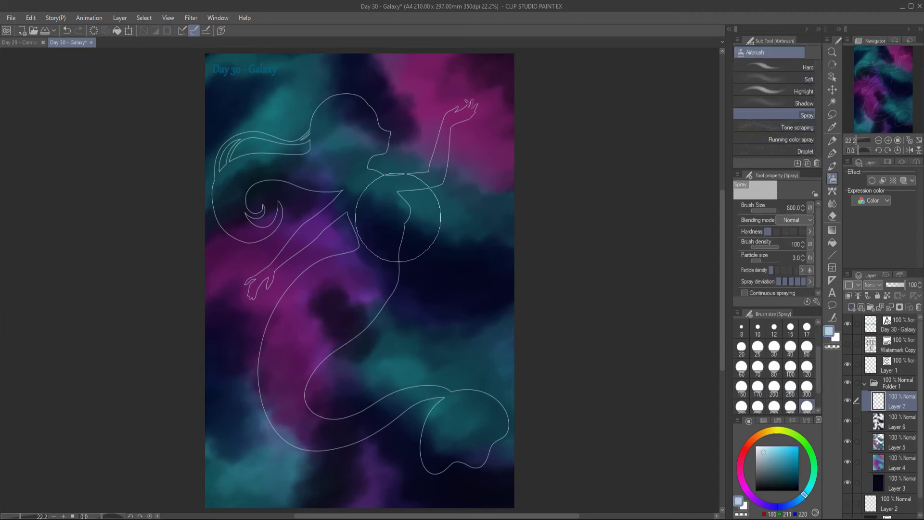
{"action": "mouse_move", "coordinate": [360, 69]}
{"action": "left_mouse_down"}
{"action": "mouse_move", "coordinate": [402, 250]}
{"action": "mouse_move", "coordinate": [300, 415]}
{"action": "mouse_move", "coordinate": [423, 481]}
{"action": "mouse_move", "coordinate": [567, 81]}
{"action": "left_mouse_up"}
{"action": "left_click", "coordinate": [791, 139]}
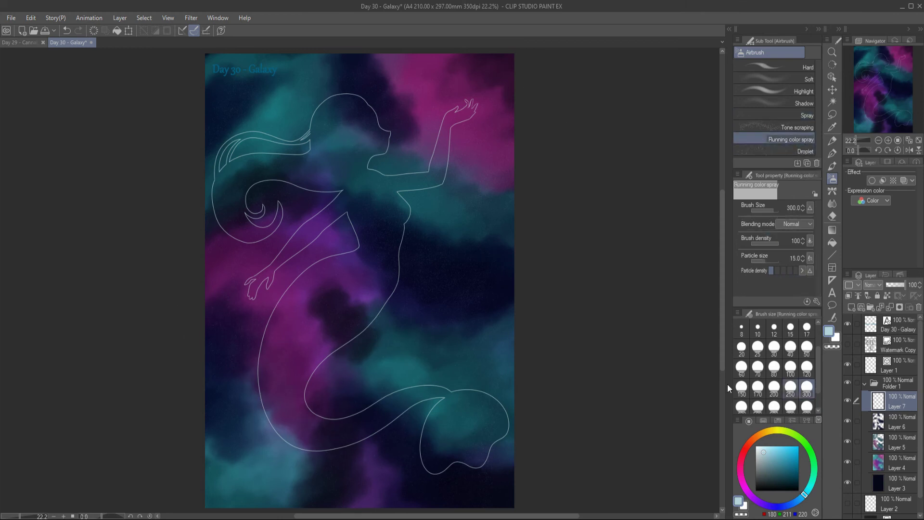
{"action": "mouse_move", "coordinate": [436, 262]}
{"action": "left_mouse_down"}
{"action": "mouse_move", "coordinate": [226, 358]}
{"action": "mouse_move", "coordinate": [306, 480]}
{"action": "mouse_move", "coordinate": [364, 433]}
{"action": "mouse_move", "coordinate": [370, 213]}
{"action": "mouse_move", "coordinate": [391, 138]}
{"action": "mouse_move", "coordinate": [230, 121]}
{"action": "mouse_move", "coordinate": [354, 295]}
{"action": "mouse_move", "coordinate": [442, 452]}
{"action": "left_mouse_up"}
Step: Lower Layer 4's opacity to 75%
{"action": "left_click", "coordinate": [890, 462]}
{"action": "left_click", "coordinate": [904, 286]}
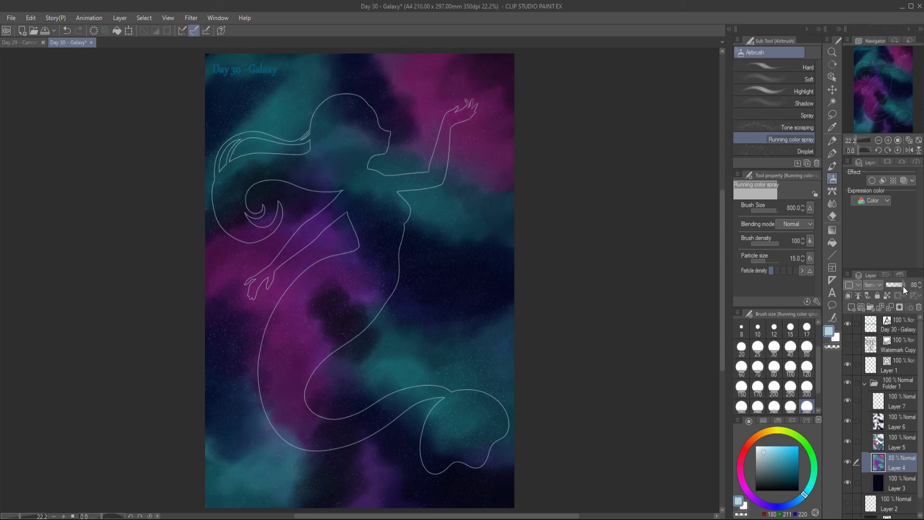
{"action": "left_click", "coordinate": [894, 441]}
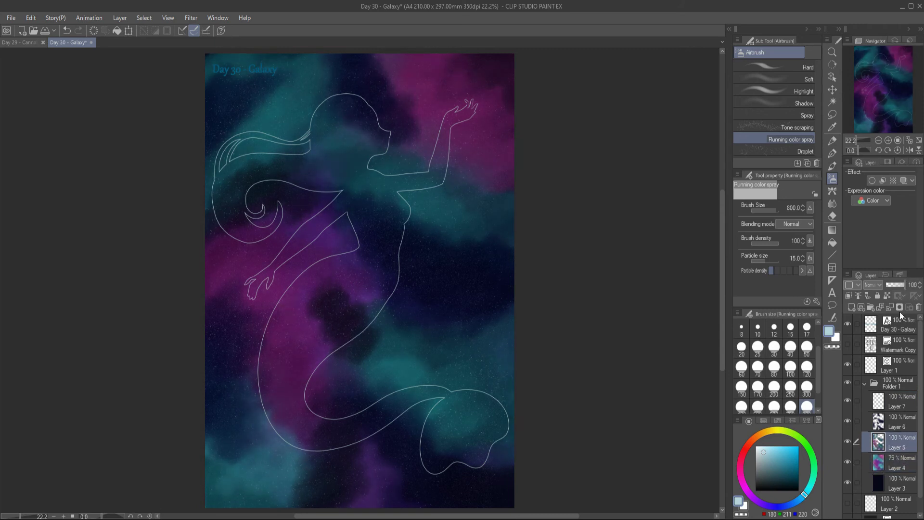
Step: Spray denser light blue star specks on Layer 7 with Running color spray at brush size 200
{"action": "left_click", "coordinate": [891, 403]}
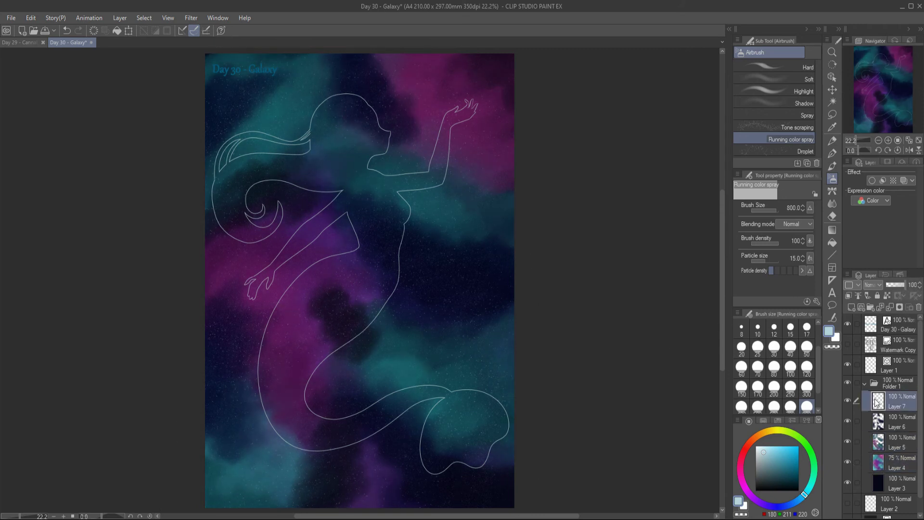
{"action": "left_click", "coordinate": [774, 388]}
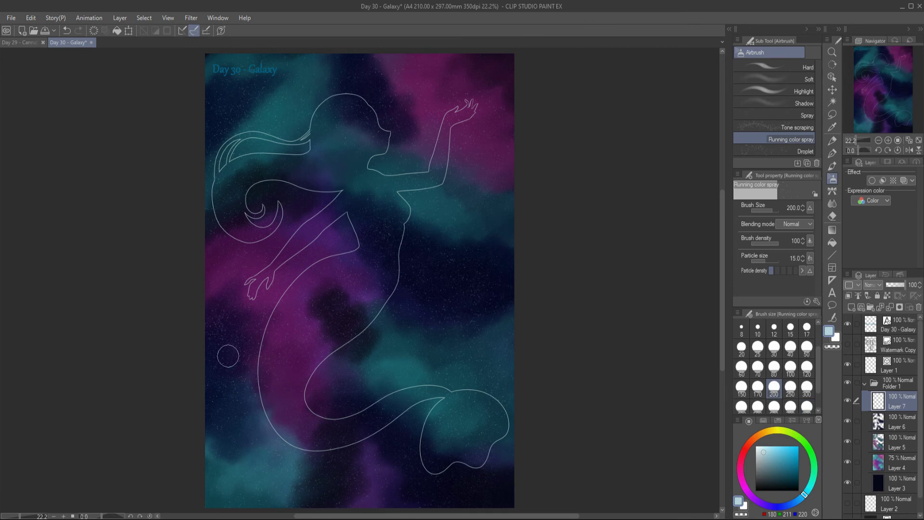
{"action": "left_click", "coordinate": [497, 69]}
Step: Create a new layer below Layer 7 and add faint light blue glows with the Soft airbrush at size 40
{"action": "left_click", "coordinate": [852, 307]}
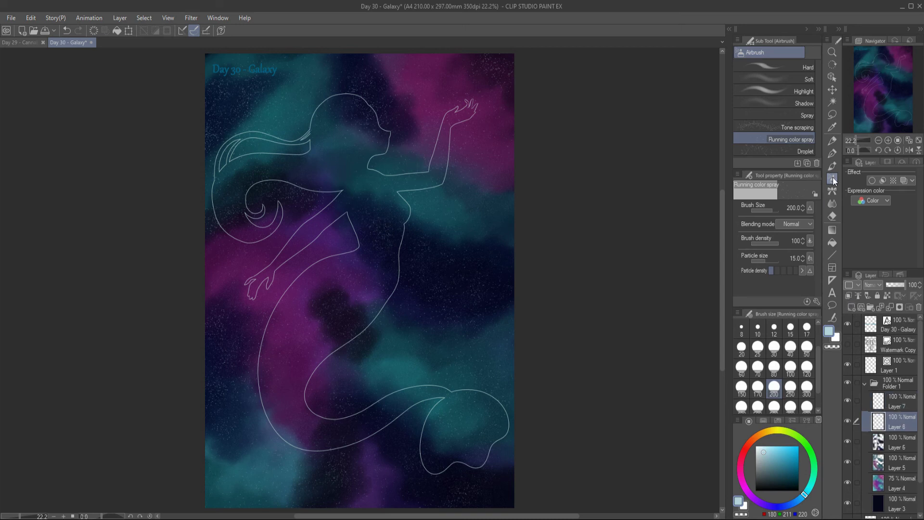
{"action": "left_click", "coordinate": [789, 78]}
{"action": "left_click", "coordinate": [790, 347]}
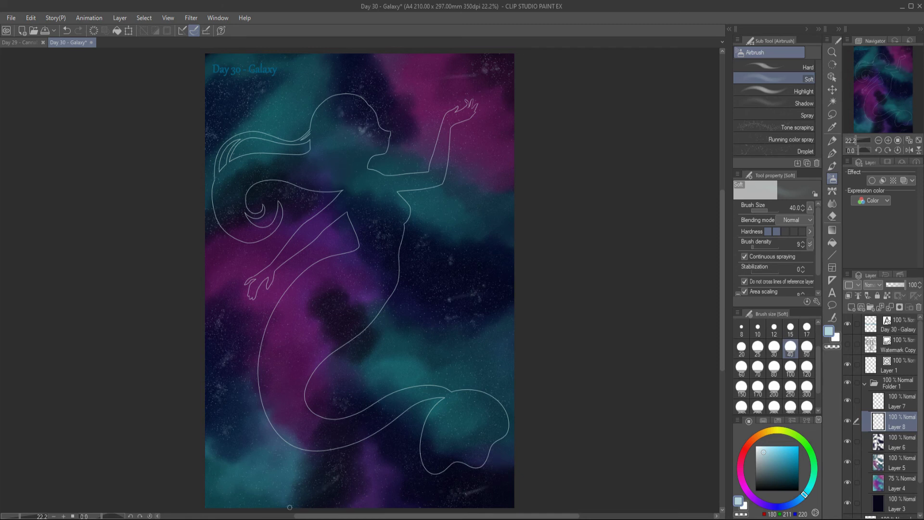
Step: Dot larger light blue stars across the background on Layer 7 with the G-pen at size 50
{"action": "left_click", "coordinate": [888, 403]}
{"action": "key", "text": "p"}
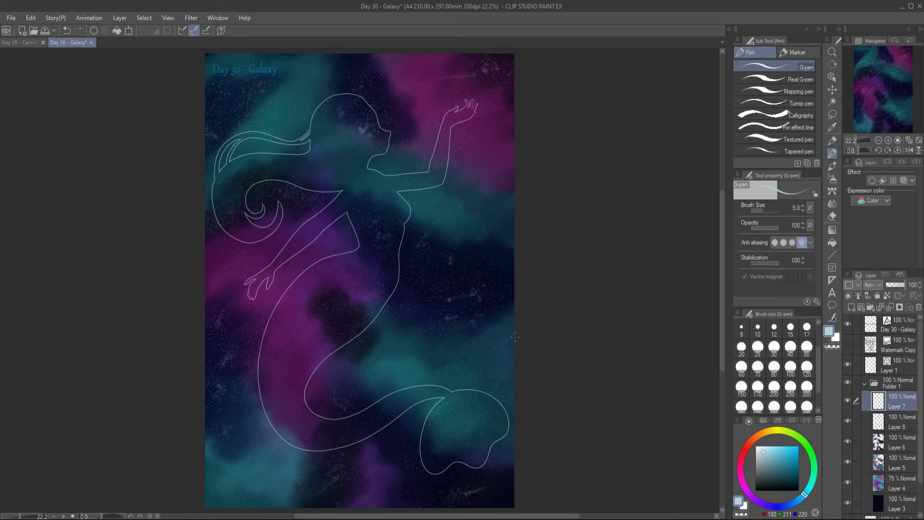
{"action": "left_click", "coordinate": [807, 347]}
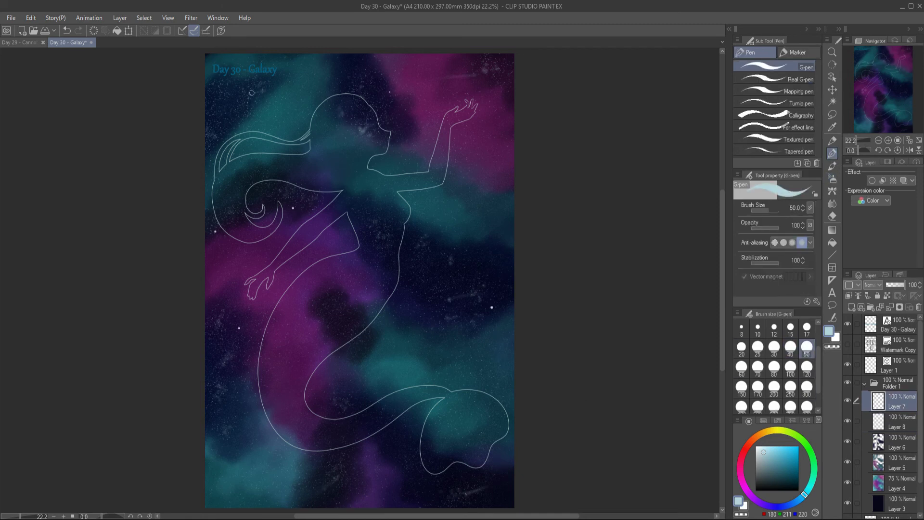
Step: Create a new layer directly above Layer 6 and choose a brighter blue paint color
{"action": "key", "text": "b"}
{"action": "left_click", "coordinate": [788, 115]}
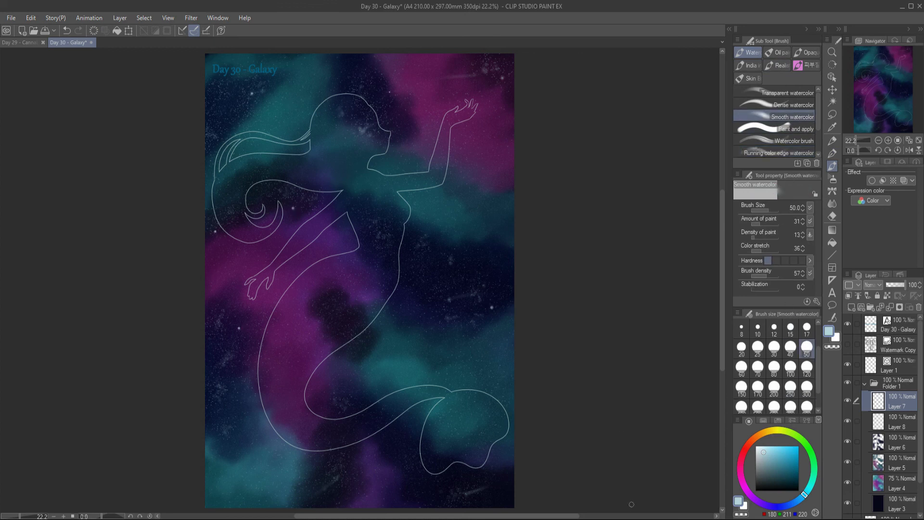
{"action": "left_click", "coordinate": [894, 442]}
{"action": "key", "text": "ctrl+shift+n"}
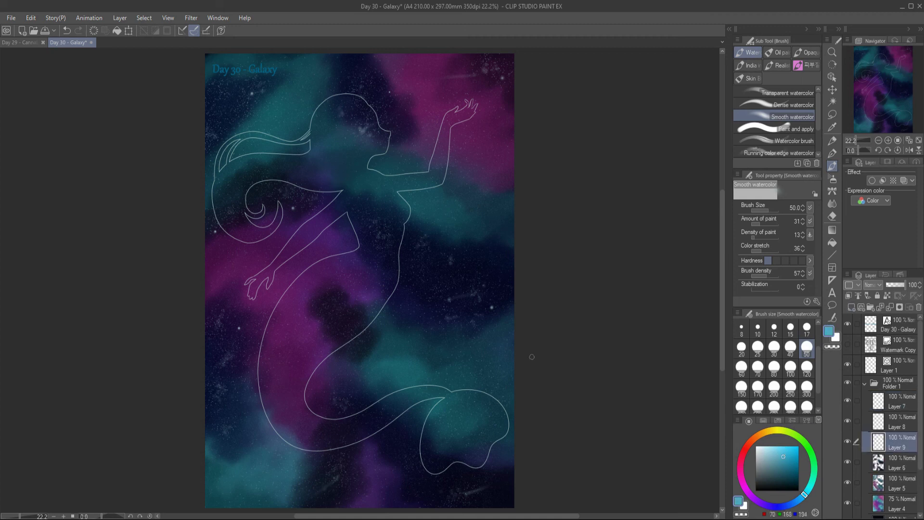
Step: Try blue highlights on the tail fin, right edge and shoulder with Running color edge watercolor at brush size 120
{"action": "left_click", "coordinate": [779, 153]}
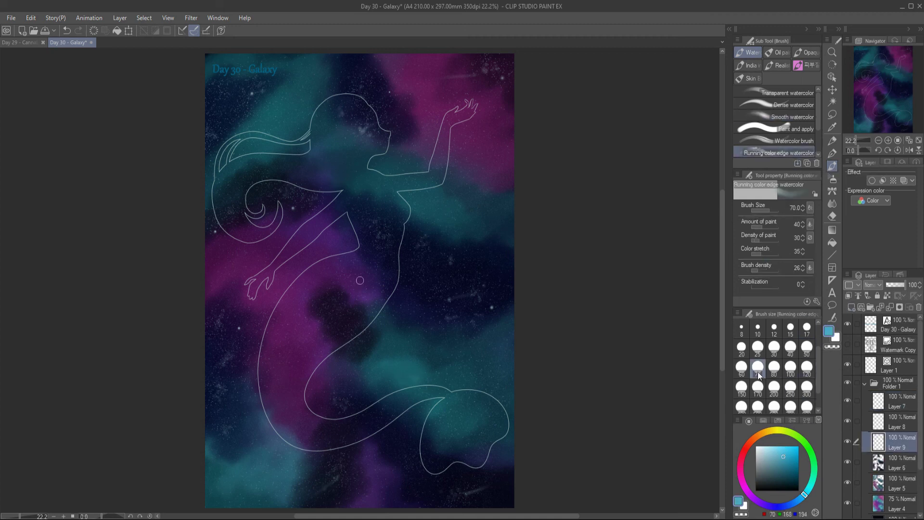
{"action": "left_click", "coordinate": [807, 366]}
{"action": "left_click_drag", "start_coordinate": [445, 402], "coordinate": [458, 419]}
{"action": "left_click_drag", "start_coordinate": [480, 362], "coordinate": [505, 362]}
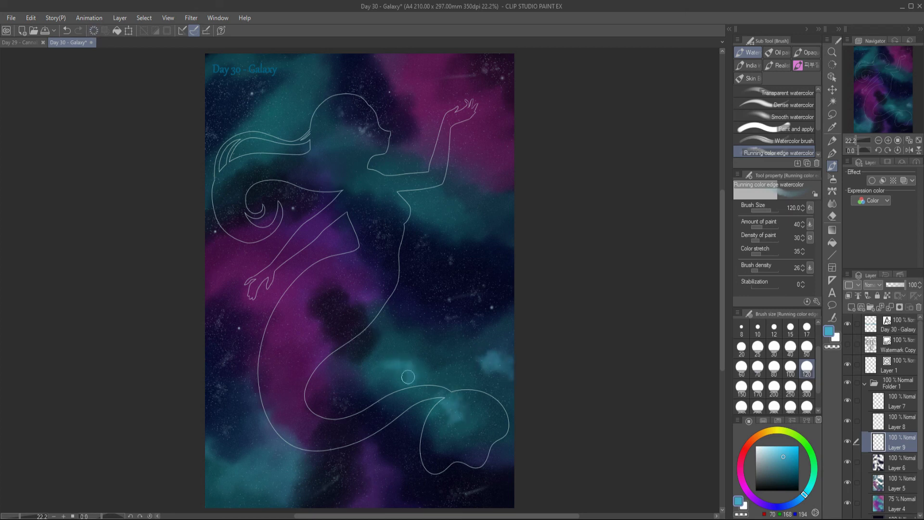
{"action": "mouse_move", "coordinate": [404, 181]}
{"action": "left_mouse_down"}
{"action": "mouse_move", "coordinate": [457, 204]}
{"action": "mouse_move", "coordinate": [428, 216]}
{"action": "mouse_move", "coordinate": [401, 188]}
{"action": "mouse_move", "coordinate": [450, 205]}
{"action": "mouse_move", "coordinate": [416, 187]}
{"action": "mouse_move", "coordinate": [426, 205]}
{"action": "left_mouse_up"}
Step: Clear the trial highlights and airbrush soft blue glows over the teal areas with the Soft airbrush at size 120
{"action": "left_click", "coordinate": [832, 178]}
{"action": "key", "text": "Delete"}
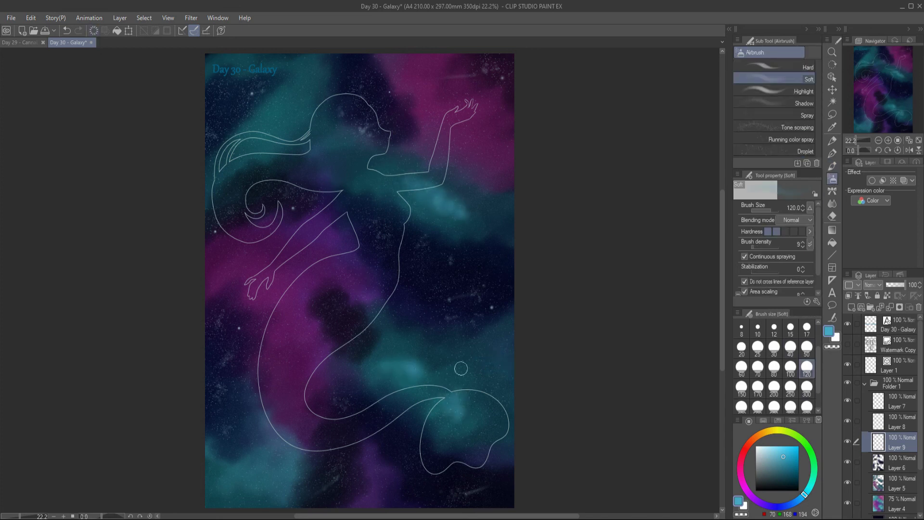
{"action": "mouse_move", "coordinate": [237, 481]}
{"action": "left_mouse_down"}
{"action": "mouse_move", "coordinate": [265, 476]}
{"action": "mouse_move", "coordinate": [270, 456]}
{"action": "mouse_move", "coordinate": [275, 474]}
{"action": "left_mouse_up"}
{"action": "mouse_move", "coordinate": [267, 130]}
{"action": "left_mouse_down"}
{"action": "mouse_move", "coordinate": [292, 113]}
{"action": "mouse_move", "coordinate": [283, 108]}
{"action": "mouse_move", "coordinate": [256, 139]}
{"action": "left_mouse_up"}
{"action": "left_click_drag", "start_coordinate": [306, 72], "coordinate": [299, 92]}
Step: Airbrush bright pink-magenta highlights over the magenta areas on the tail and behind the raised arm
{"action": "left_click", "coordinate": [746, 487]}
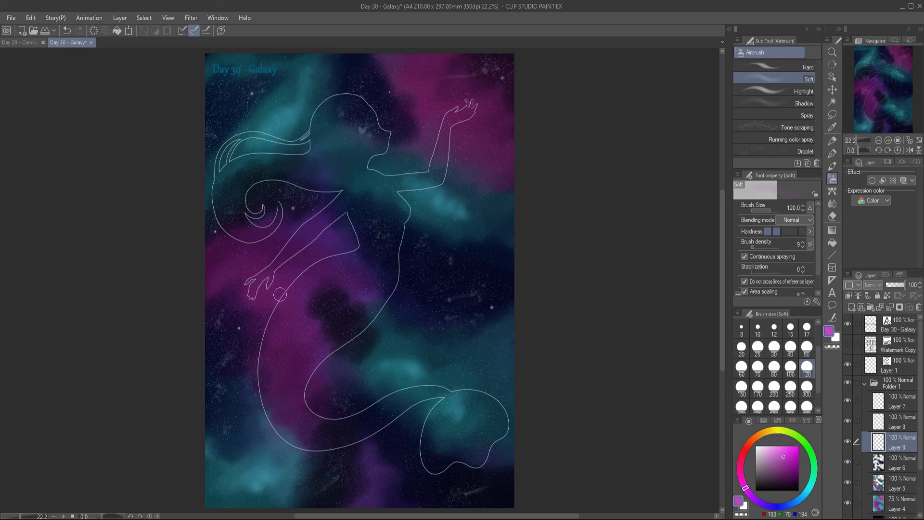
{"action": "mouse_move", "coordinate": [293, 380]}
{"action": "left_mouse_down"}
{"action": "mouse_move", "coordinate": [313, 356]}
{"action": "mouse_move", "coordinate": [299, 380]}
{"action": "left_mouse_up"}
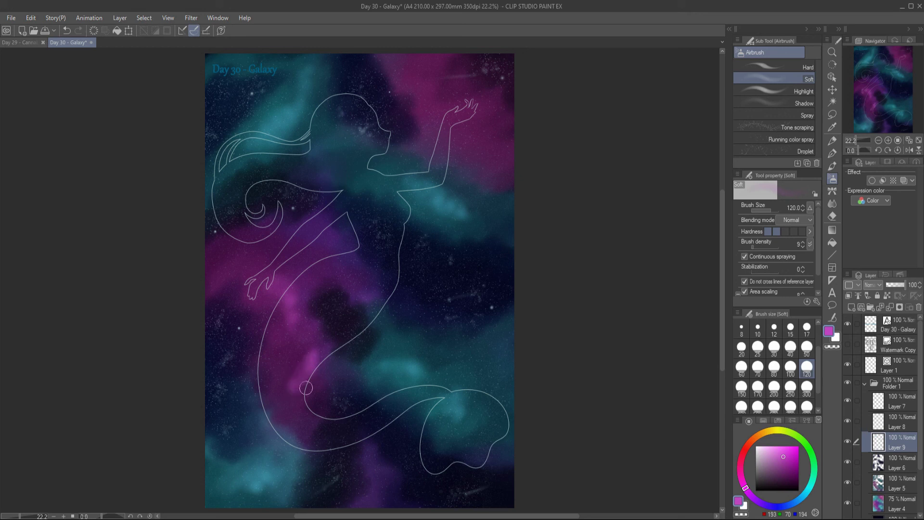
{"action": "mouse_move", "coordinate": [500, 152]}
{"action": "left_mouse_down"}
{"action": "mouse_move", "coordinate": [482, 113]}
{"action": "mouse_move", "coordinate": [496, 154]}
{"action": "left_mouse_up"}
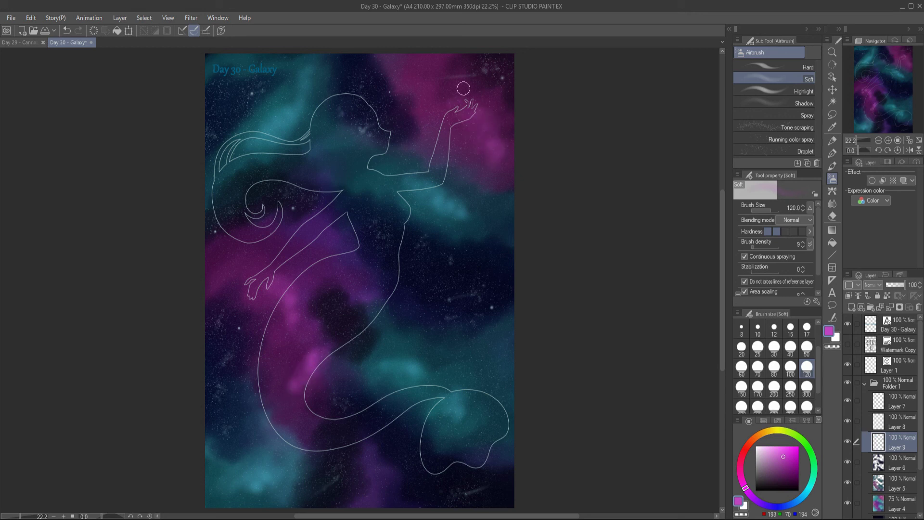
Step: Auto-select the area outside the mermaid outline on Layer 1, including the gaps between the hair strands
{"action": "left_click", "coordinate": [865, 383]}
{"action": "left_click", "coordinate": [891, 373]}
{"action": "key", "text": "w"}
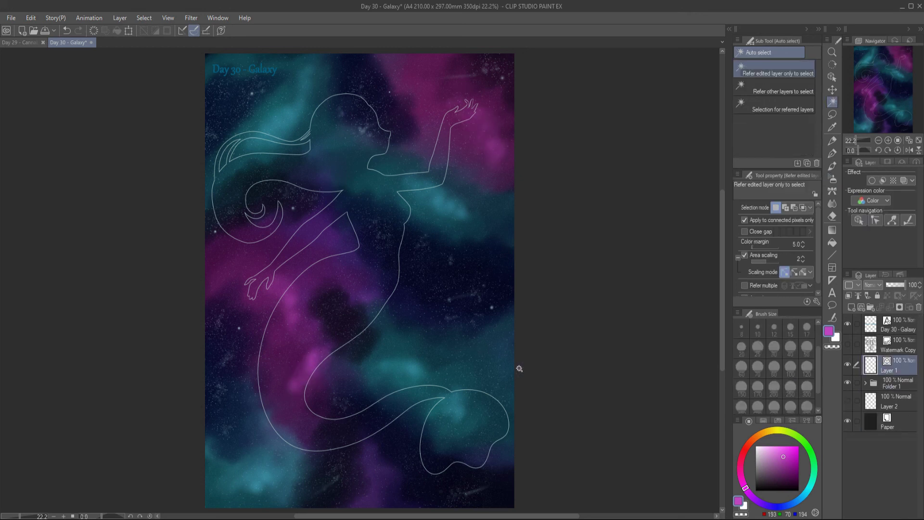
{"action": "left_click", "coordinate": [516, 365]}
{"action": "left_click", "coordinate": [252, 153], "text": "shift"}
{"action": "left_click", "coordinate": [225, 157], "text": "shift"}
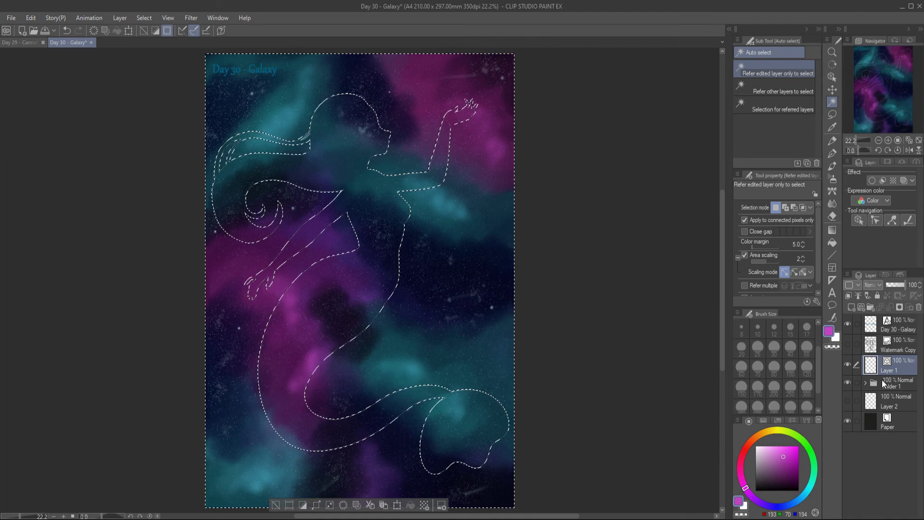
Step: Try clearing the mermaid's interior from Folder 1 with the inverted selection, undo it and deselect
{"action": "left_click", "coordinate": [882, 383]}
{"action": "left_click", "coordinate": [345, 508]}
{"action": "key", "text": "ctrl+z"}
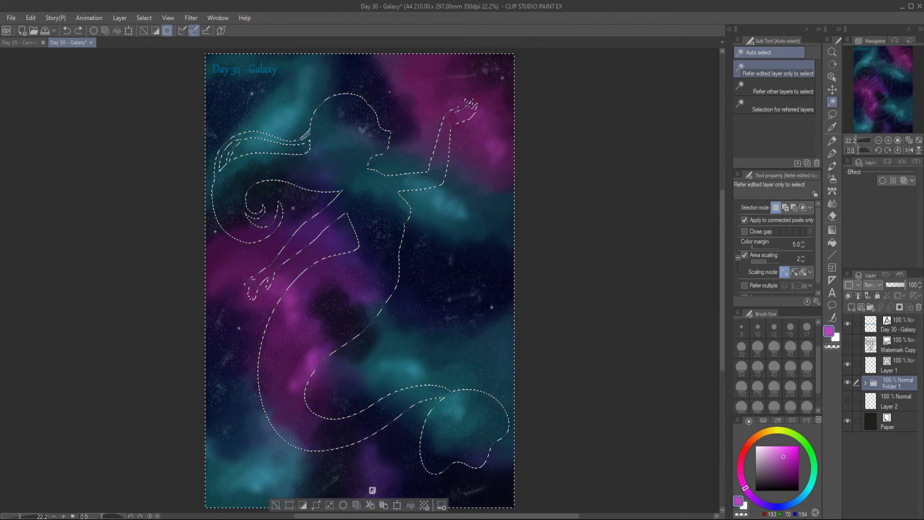
{"action": "left_click", "coordinate": [304, 505]}
{"action": "left_click", "coordinate": [342, 492]}
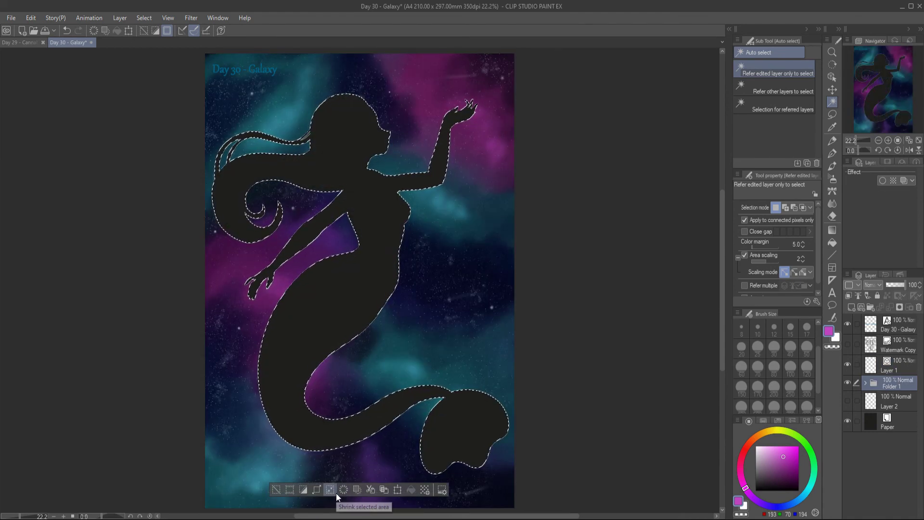
{"action": "key", "text": "ctrl+z"}
{"action": "key", "text": "ctrl+d"}
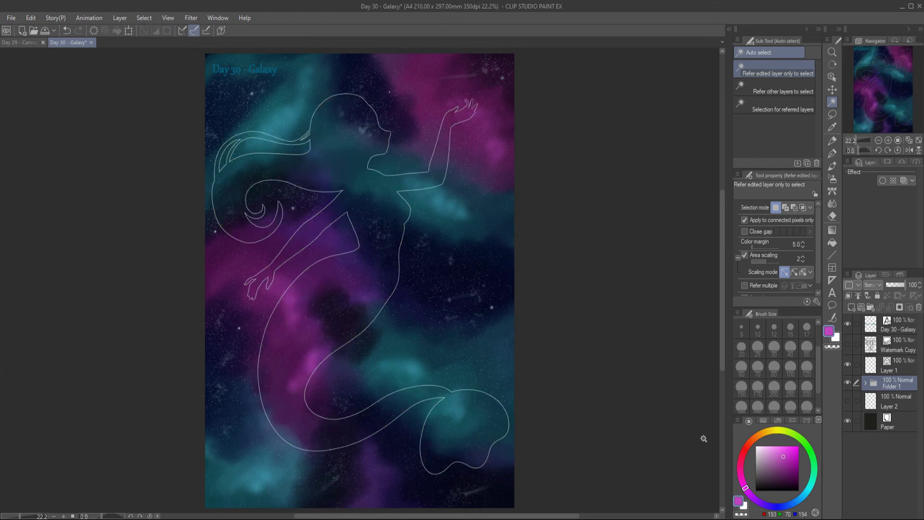
Step: Reduce Layer 9's opacity to 70% and raise Layer 4's to 100% inside Folder 1
{"action": "left_click", "coordinate": [865, 383]}
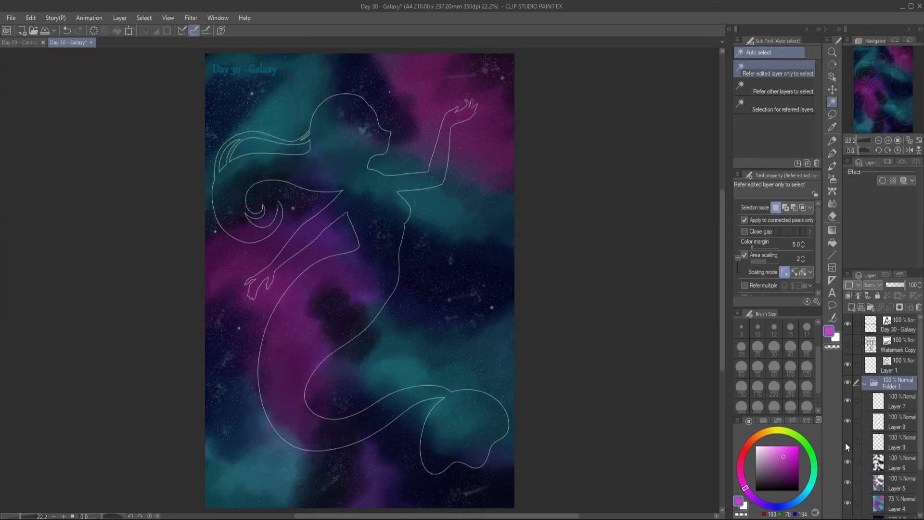
{"action": "left_click", "coordinate": [888, 440]}
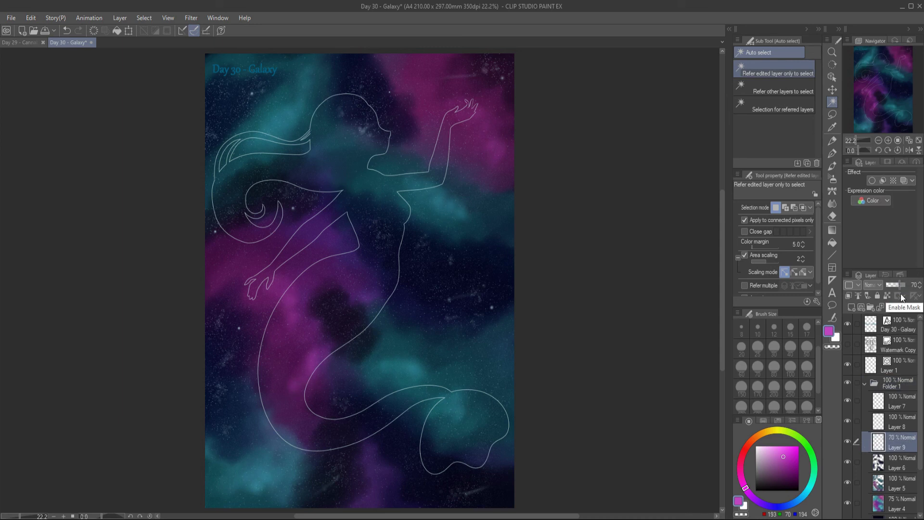
{"action": "left_click", "coordinate": [896, 502]}
{"action": "left_click_drag", "start_coordinate": [900, 284], "coordinate": [907, 284]}
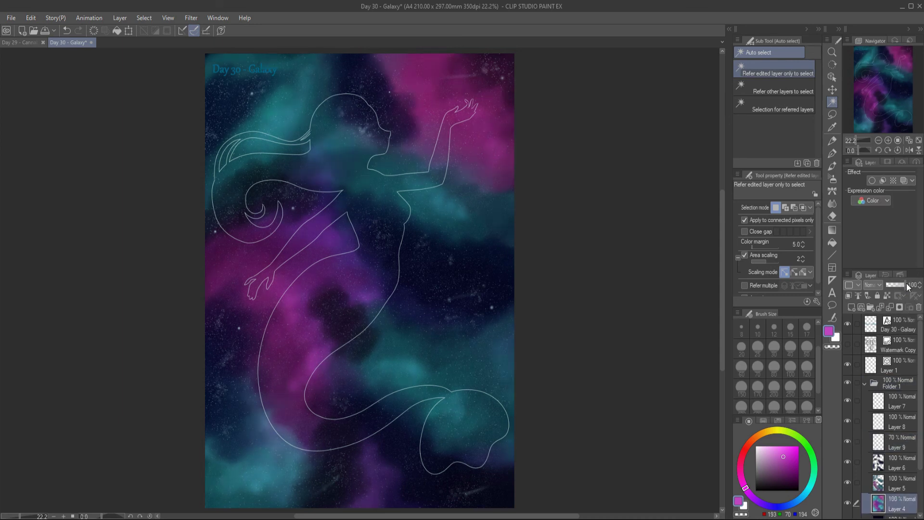
{"action": "scroll", "coordinate": [889, 428], "scroll_direction": "down", "scroll_amount": 3}
{"action": "left_click", "coordinate": [865, 328]}
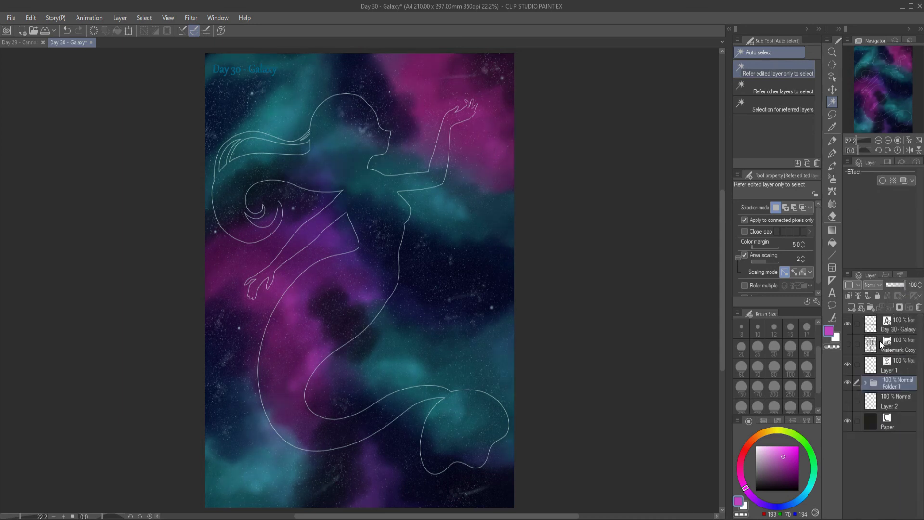